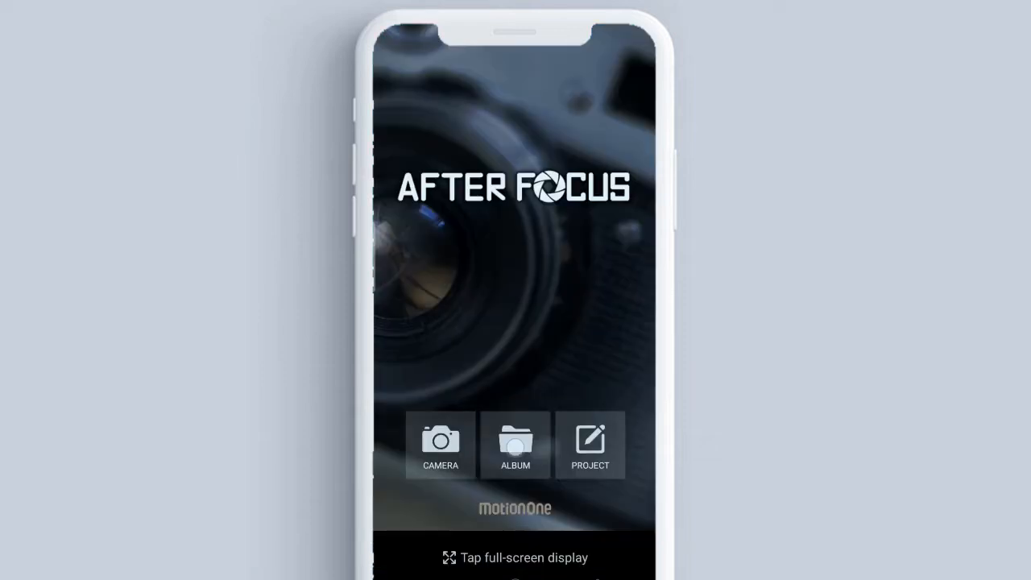
# Open the album photo of the woman in the dark grey top using the Smart focus selection method, dismissing the zoom tip
pyautogui.click(515, 445)
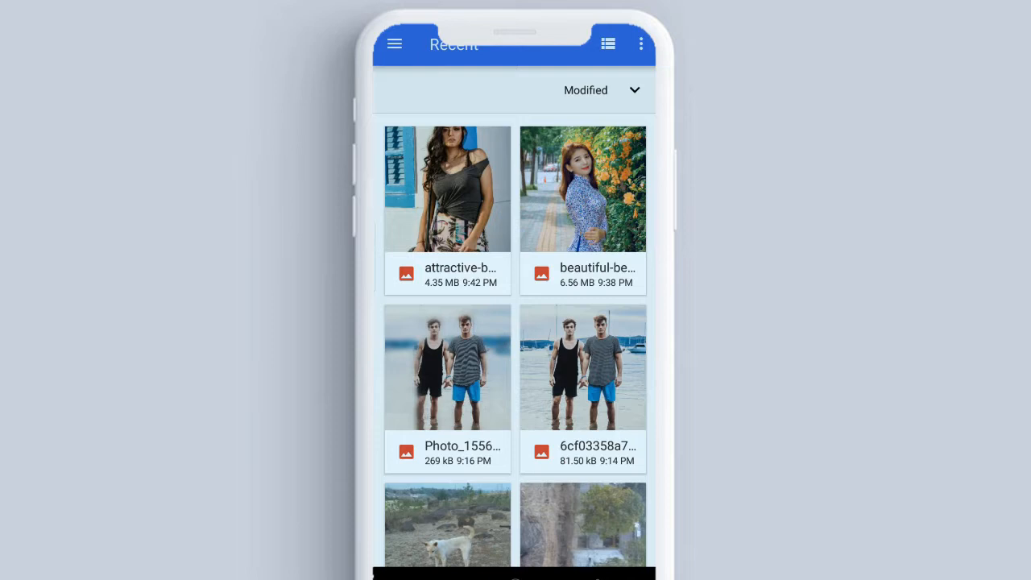
pyautogui.click(448, 191)
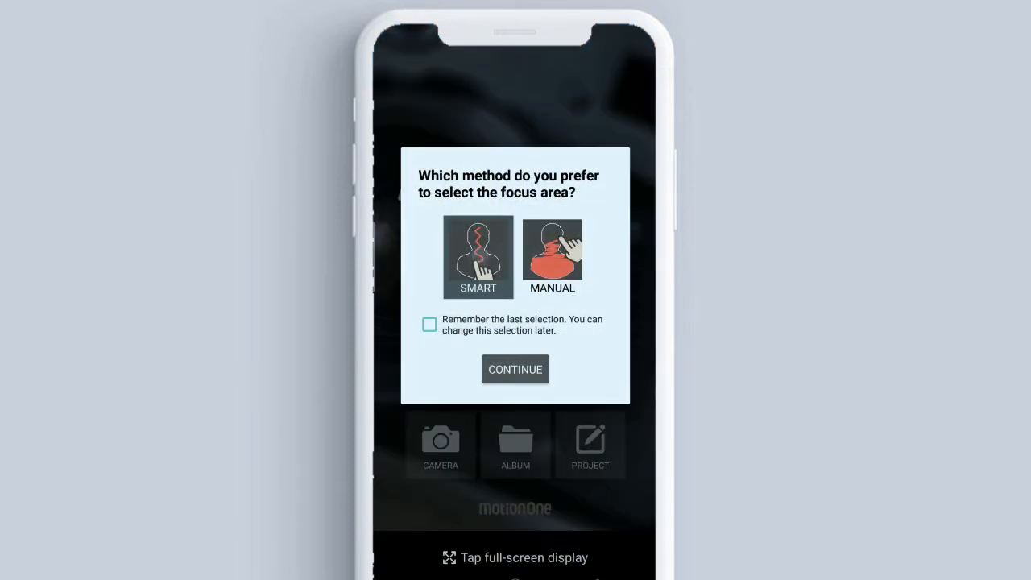
pyautogui.click(516, 369)
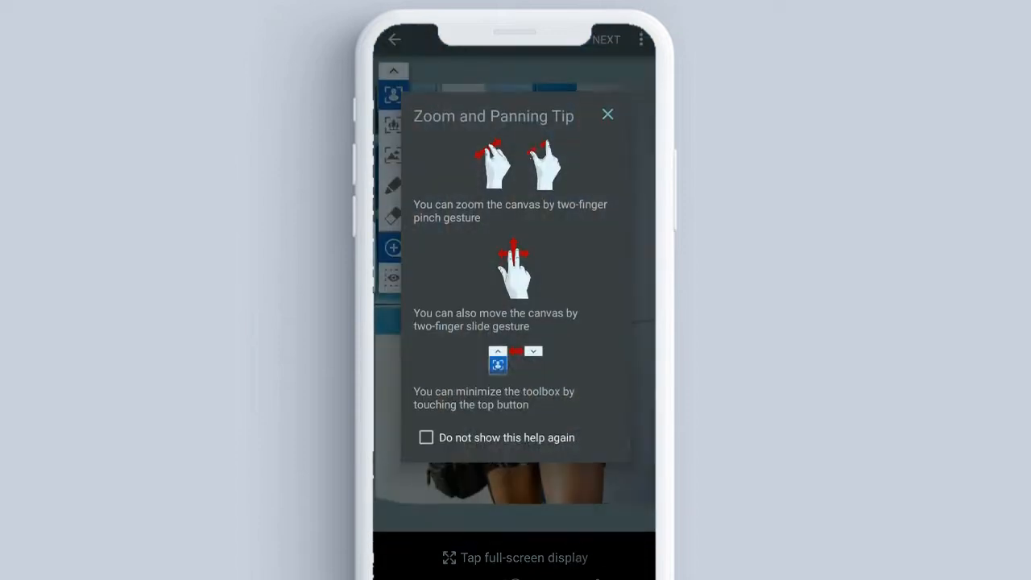
pyautogui.click(604, 114)
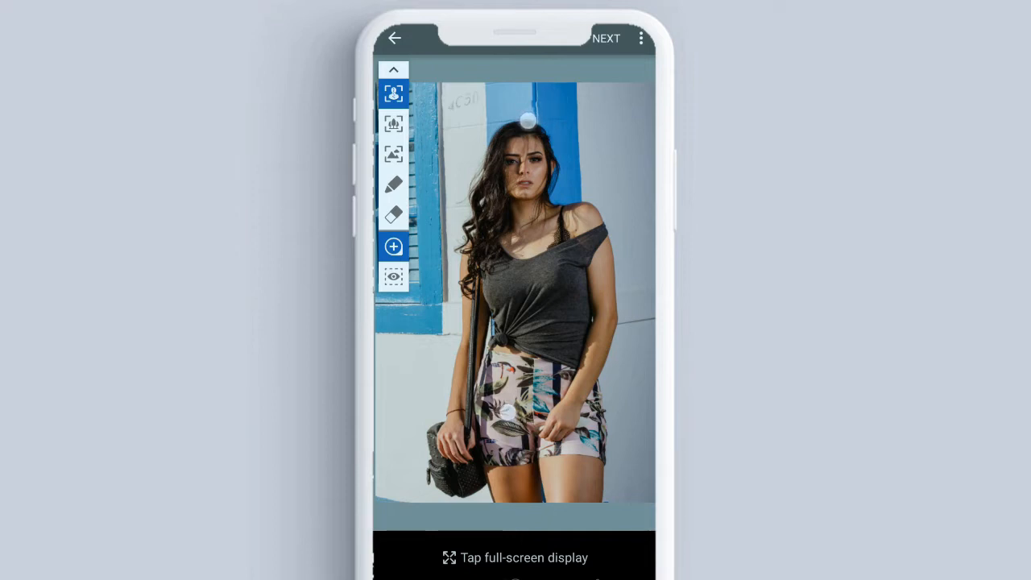
# Mark the woman as the focus area with one stroke from her forehead down to her legs
pyautogui.scroll(-3, 519, 262)
pyautogui.scroll(3, 520, 258)
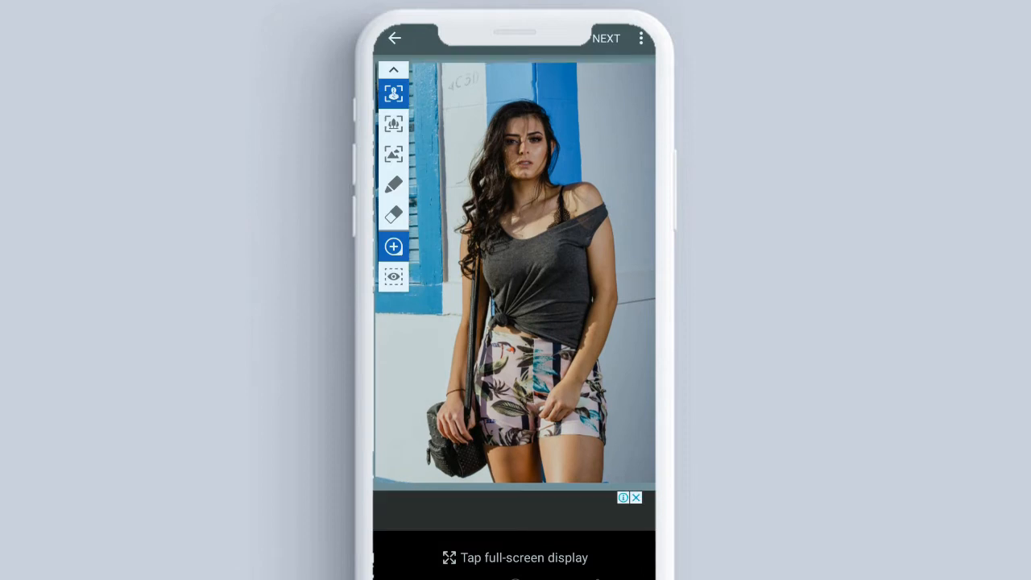
pyautogui.click(394, 94)
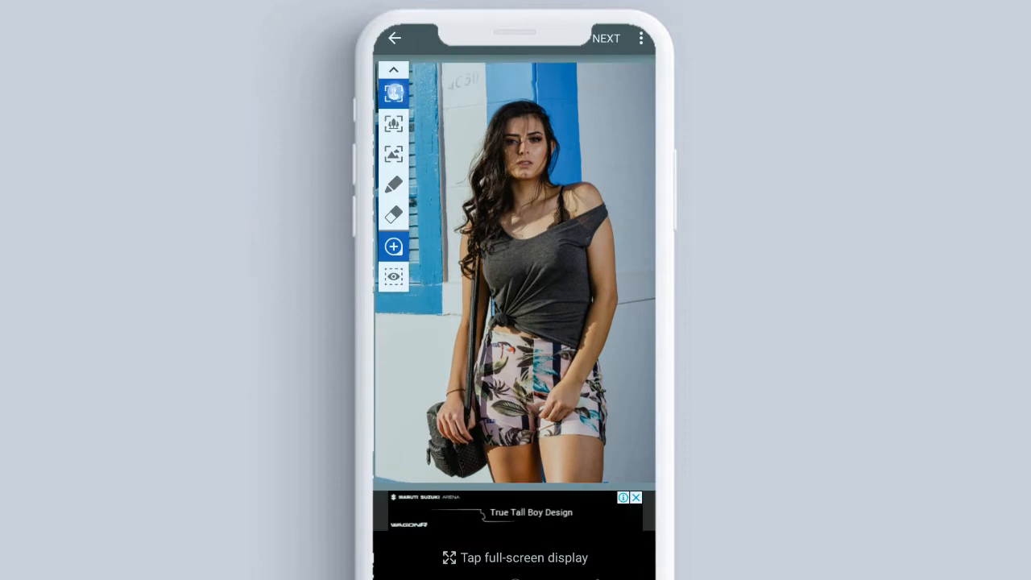
pyautogui.moveTo(520, 138); pyautogui.dragTo(541, 481)
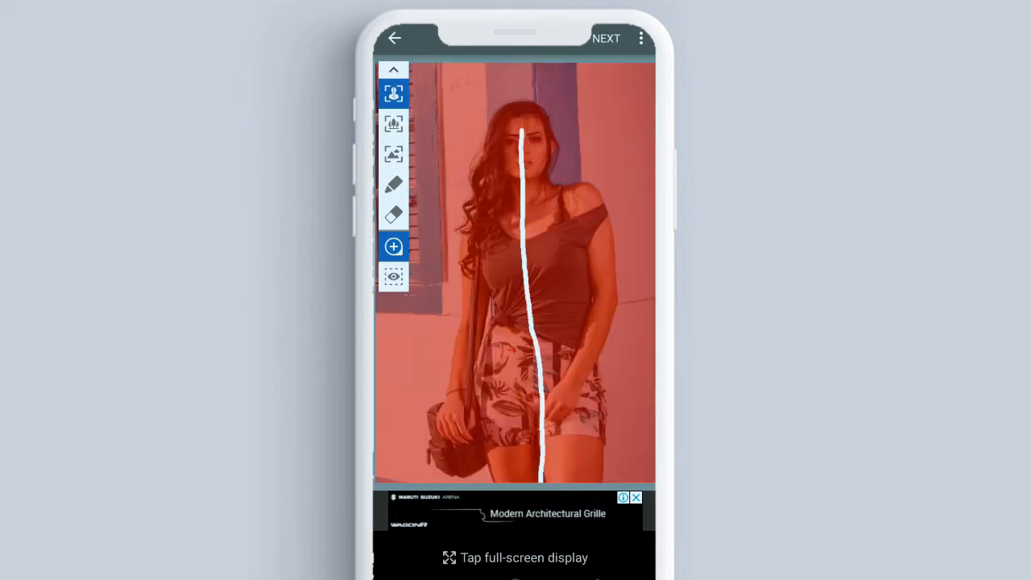
# Mark the background with one stroke along the shutter and wall beside her and another across the wall above her head
pyautogui.click(394, 154)
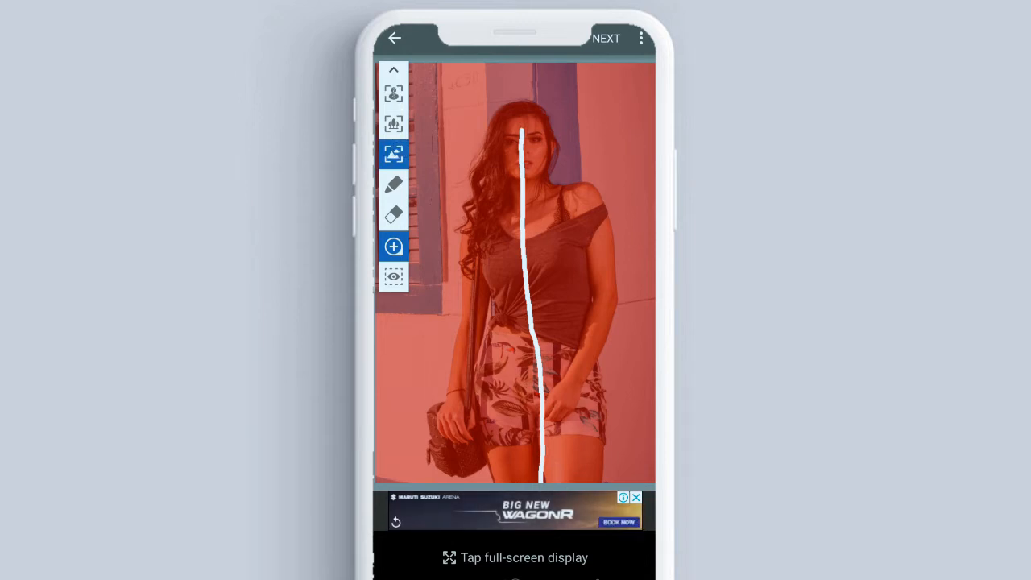
pyautogui.moveTo(398, 403); pyautogui.dragTo(424, 58)
pyautogui.moveTo(425, 131); pyautogui.dragTo(427, 121)
pyautogui.moveTo(448, 87); pyautogui.dragTo(620, 75)
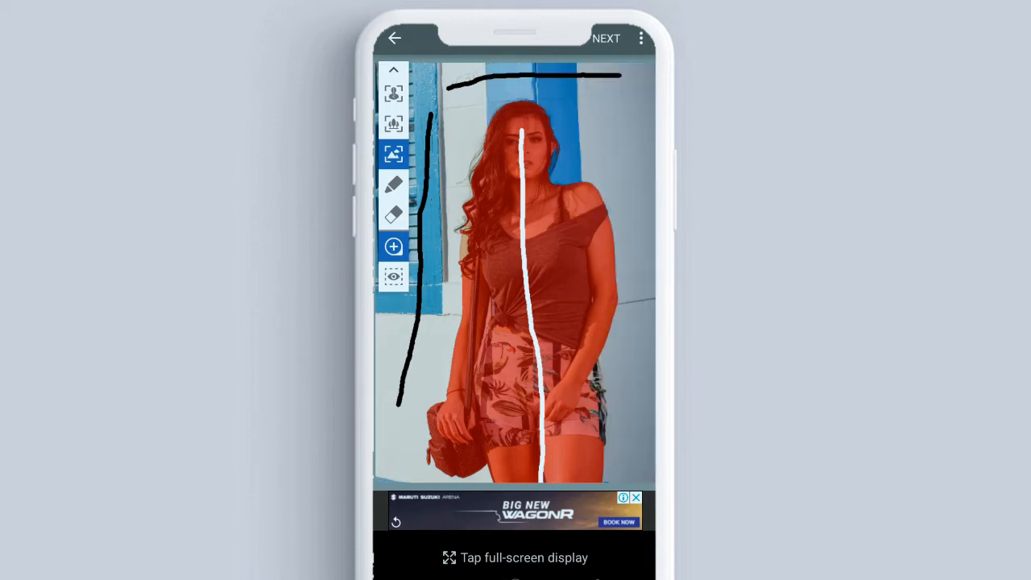
# Add the missed strip of arm beside the woman's curls to the focus area
pyautogui.scroll(5, 493, 209)
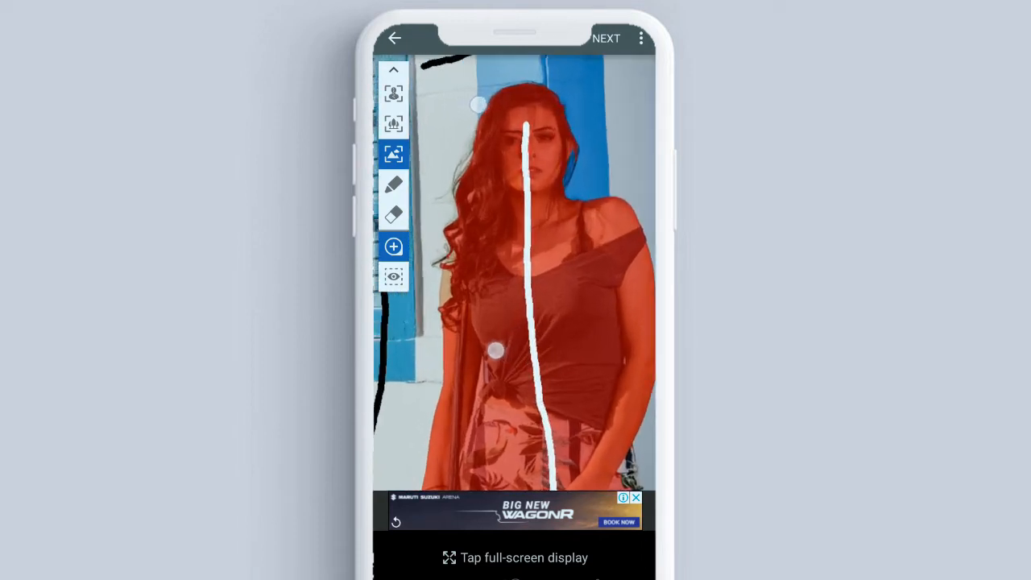
pyautogui.scroll(5, 475, 258)
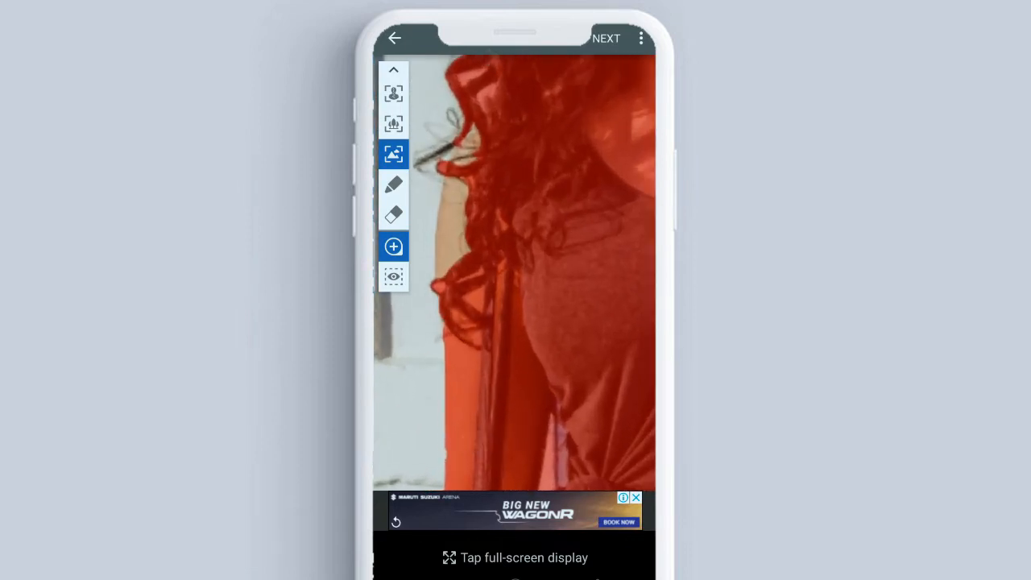
pyautogui.click(394, 94)
pyautogui.moveTo(497, 167)
pyautogui.mouseDown()
pyautogui.moveTo(473, 195)
pyautogui.moveTo(479, 323)
pyautogui.mouseUp()
pyautogui.scroll(-5, 483, 266)
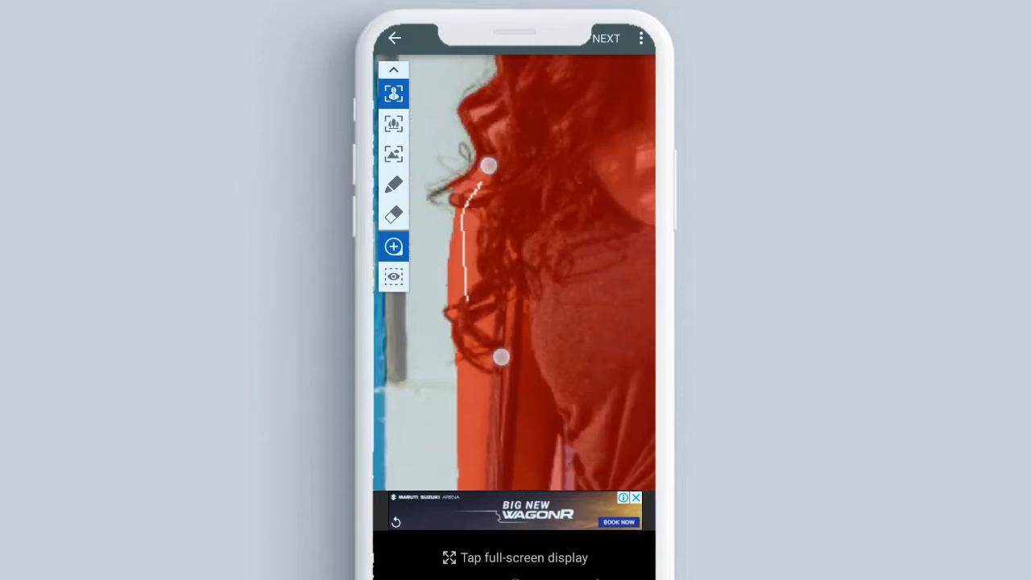
pyautogui.scroll(-5, 480, 287)
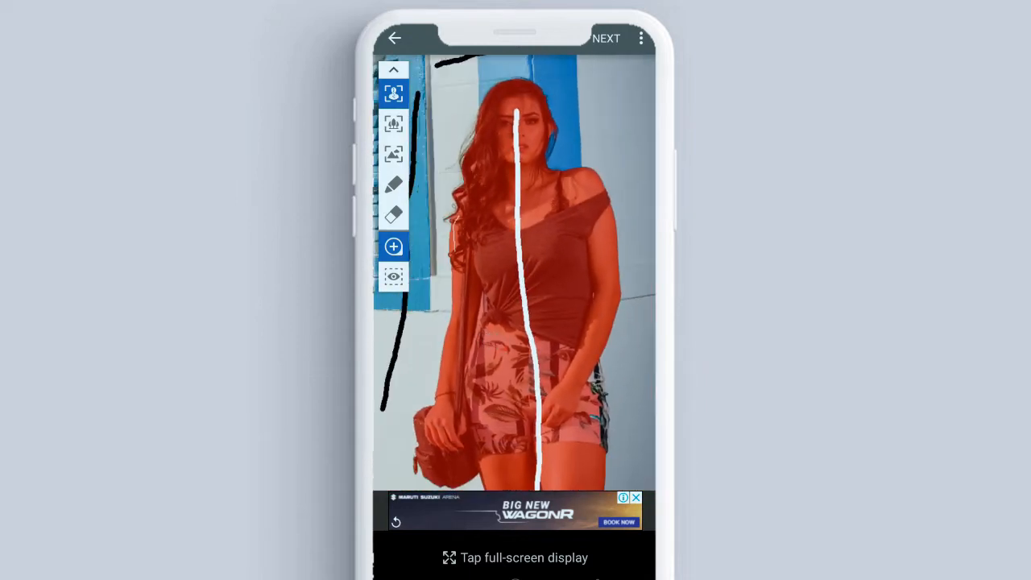
# Mark the missed outer edge of the patterned shorts below her forearm as focus area
pyautogui.scroll(5, 580, 354)
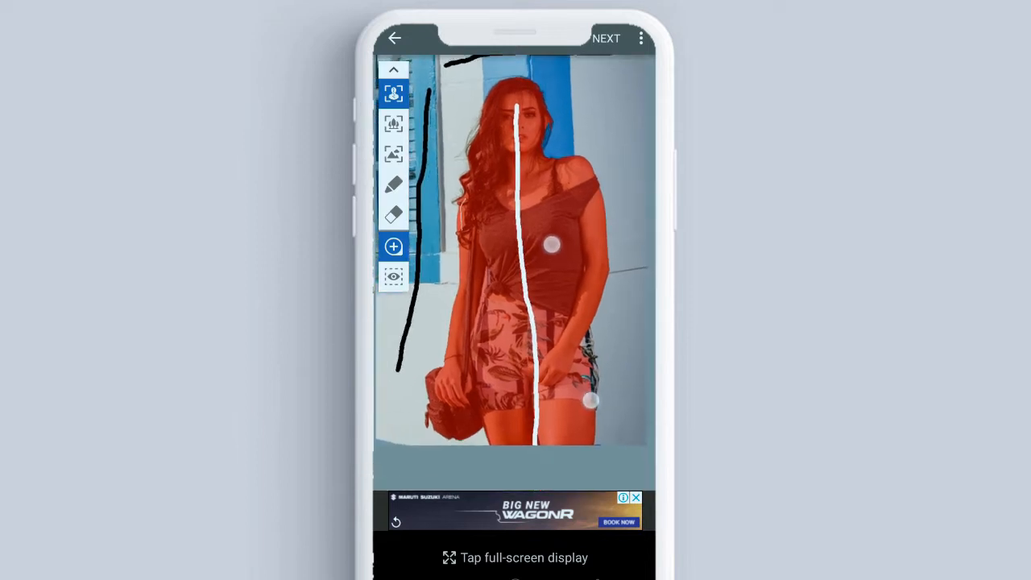
pyautogui.scroll(3, 543, 324)
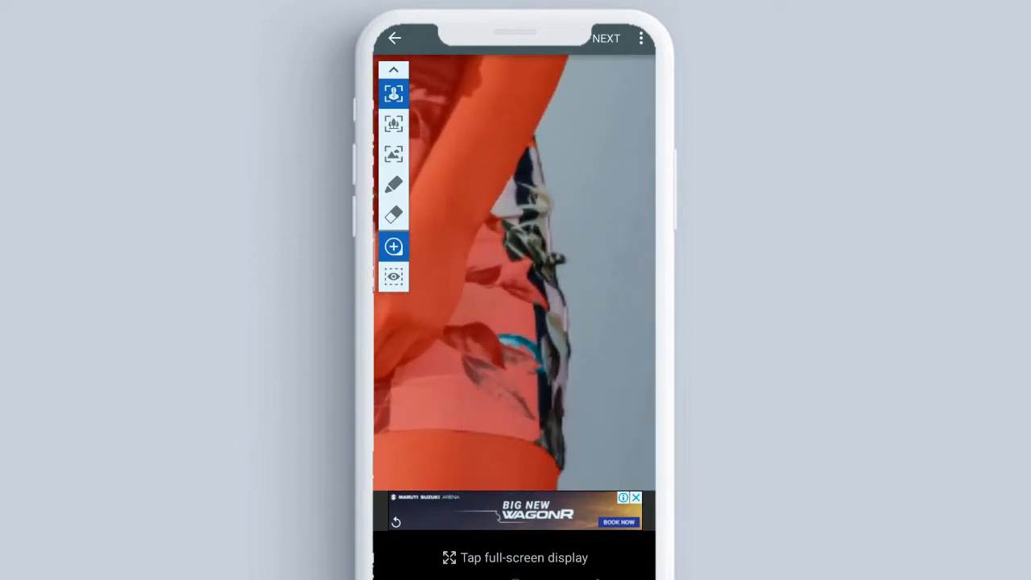
pyautogui.moveTo(508, 215); pyautogui.dragTo(500, 233)
pyautogui.scroll(-5, 523, 302)
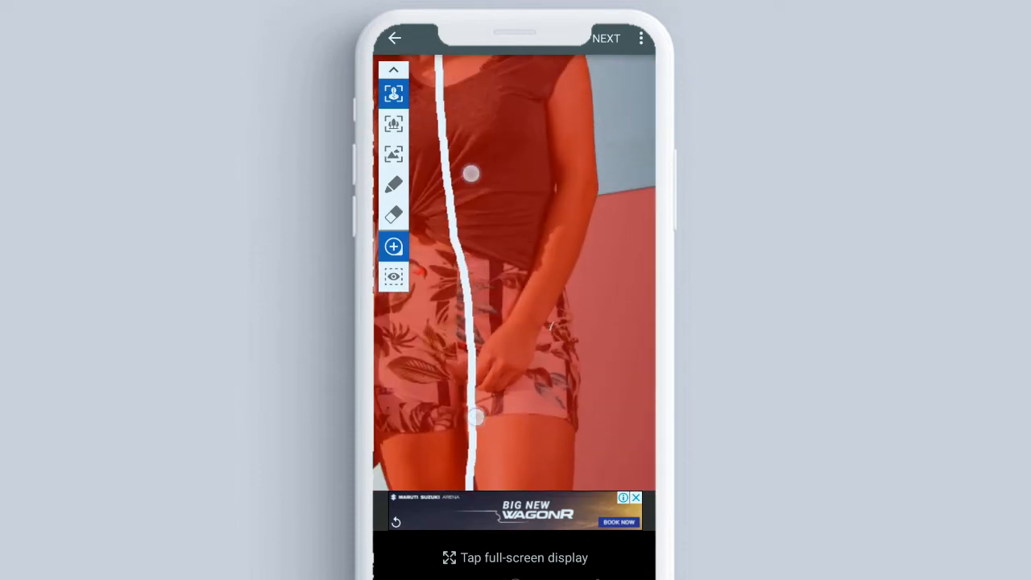
pyautogui.scroll(-3, 525, 302)
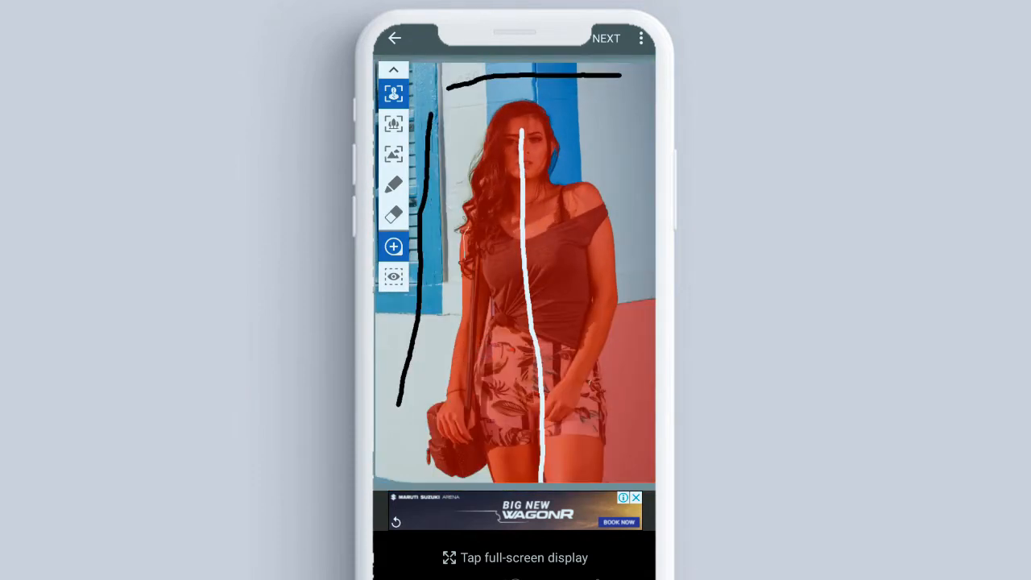
# Exclude the wall beside the woman's shorts and elbow from the focus area with two background strokes
pyautogui.click(393, 153)
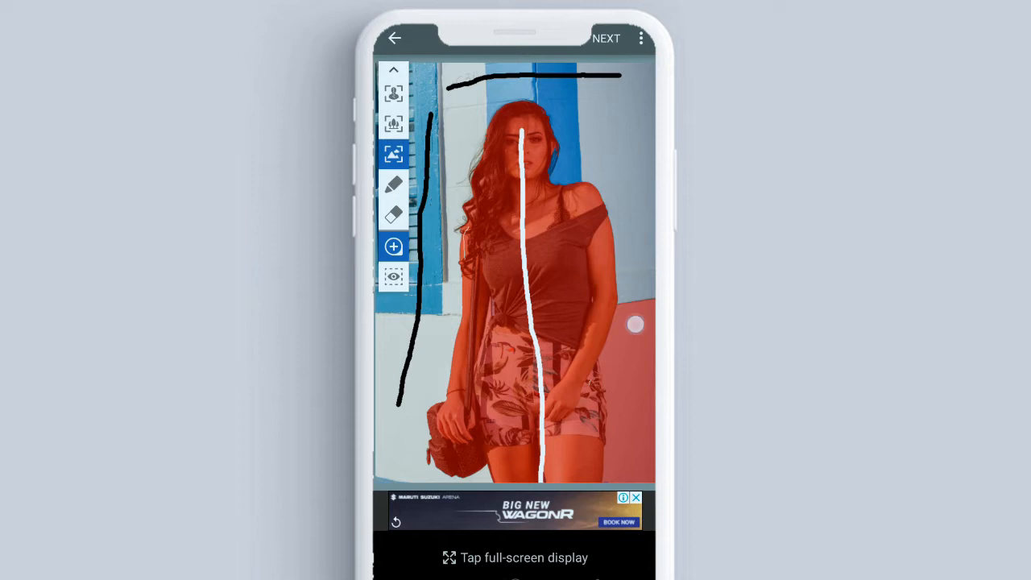
pyautogui.moveTo(637, 330); pyautogui.dragTo(644, 384)
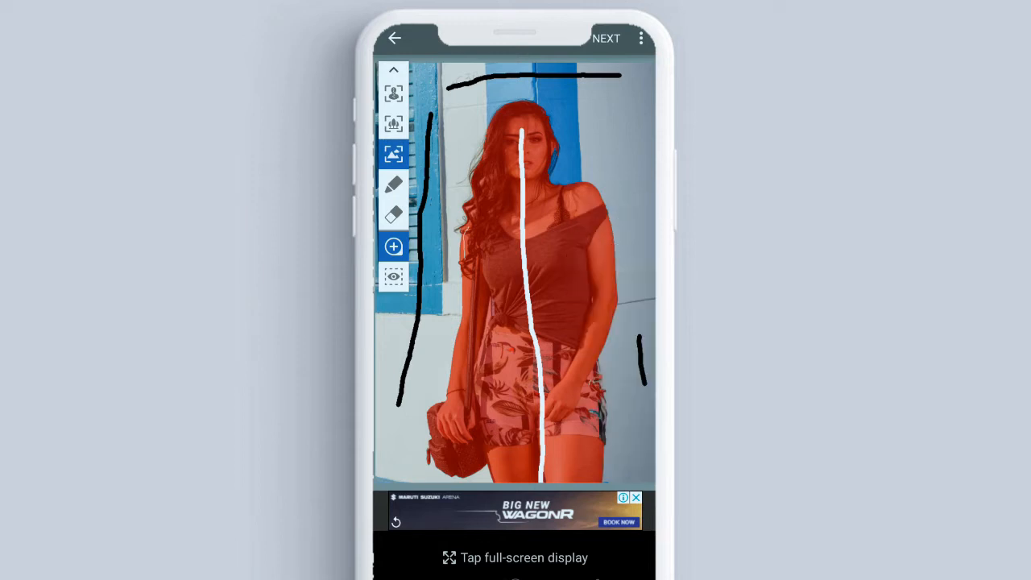
pyautogui.moveTo(636, 323); pyautogui.dragTo(648, 288)
# Add the remaining unselected patches along the outer edge of the shorts to the focus area with short strokes
pyautogui.scroll(-3, 526, 290)
pyautogui.scroll(5, 476, 218)
pyautogui.scroll(3, 535, 334)
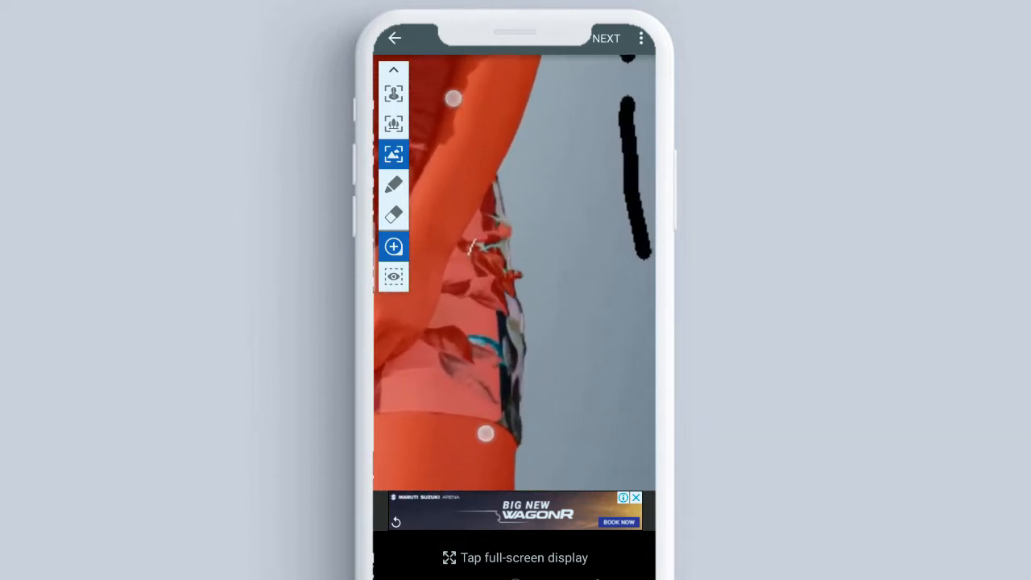
pyautogui.click(393, 94)
pyautogui.moveTo(489, 229); pyautogui.dragTo(490, 254)
pyautogui.moveTo(494, 323); pyautogui.dragTo(494, 348)
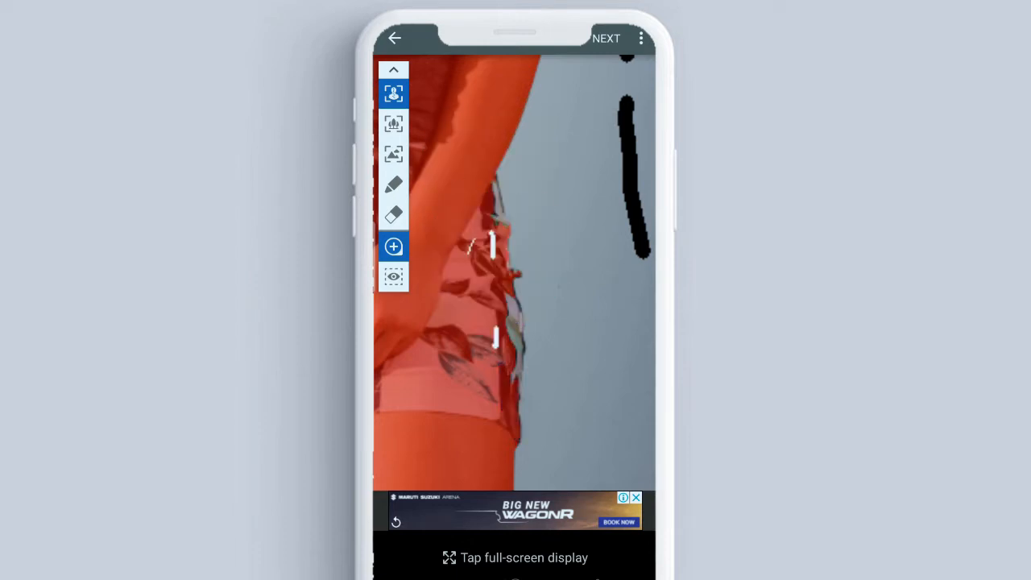
pyautogui.click(517, 329)
pyautogui.click(498, 206)
pyautogui.moveTo(496, 213); pyautogui.dragTo(506, 235)
pyautogui.scroll(-5, 531, 265)
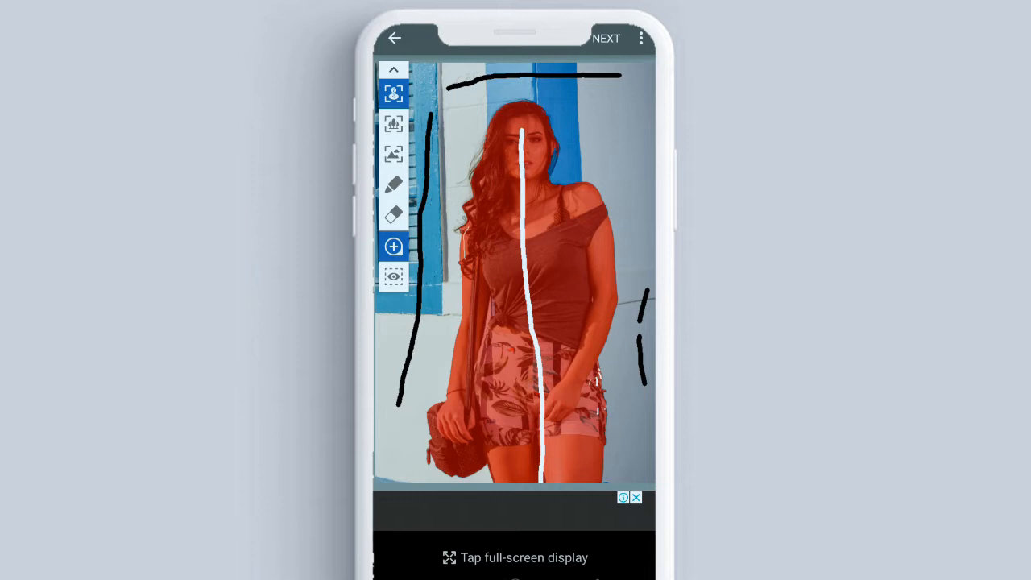
# Proceed to the effects stage and raise the Lens Blur strength to about three quarters with slight feathering
pyautogui.click(606, 38)
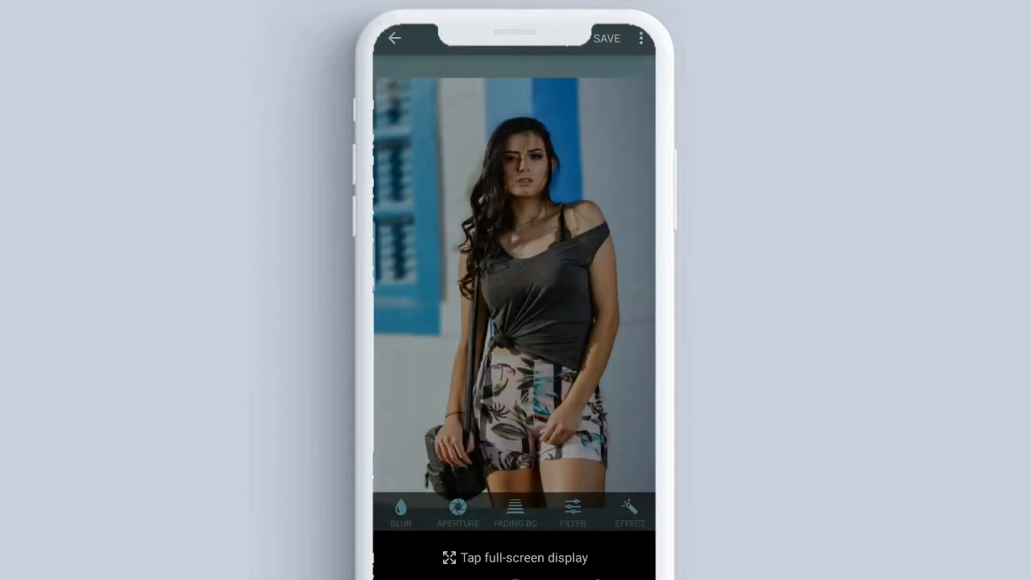
pyautogui.click(400, 516)
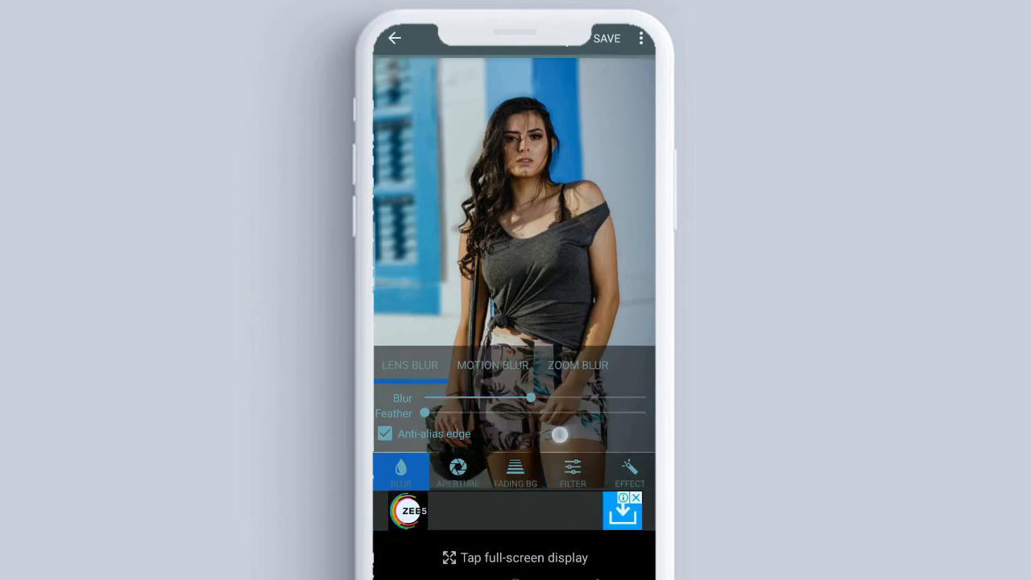
pyautogui.moveTo(531, 398); pyautogui.dragTo(594, 398)
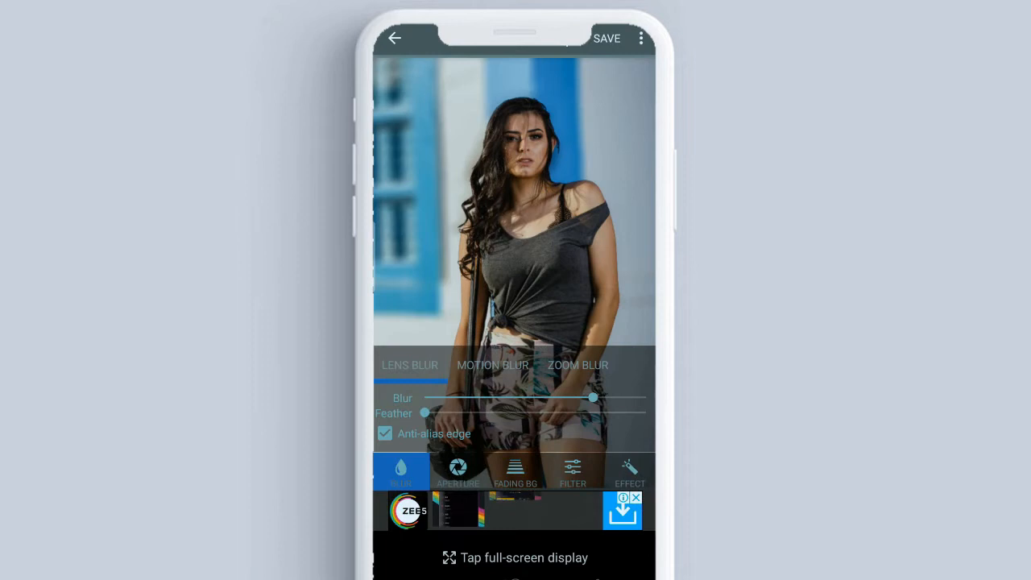
pyautogui.moveTo(424, 412); pyautogui.dragTo(455, 412)
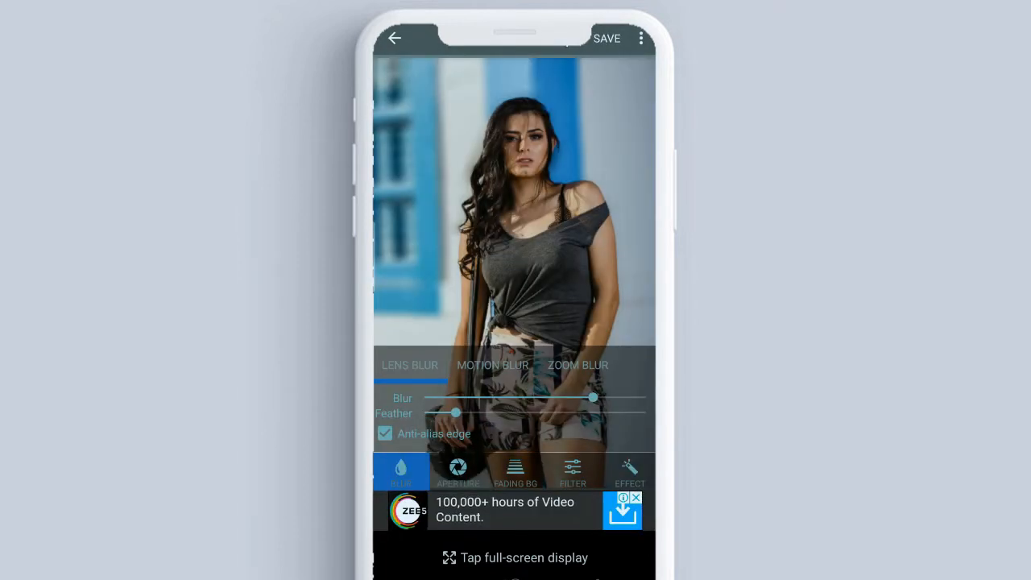
# Try the Motion Blur and Zoom Blur types on the background, and return to Lens Blur
pyautogui.click(493, 366)
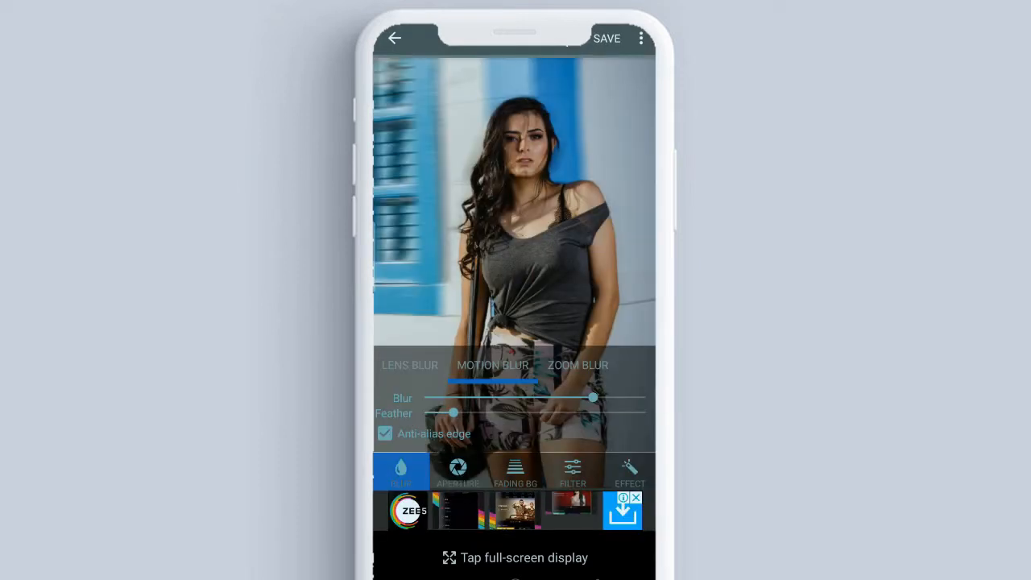
pyautogui.click(577, 365)
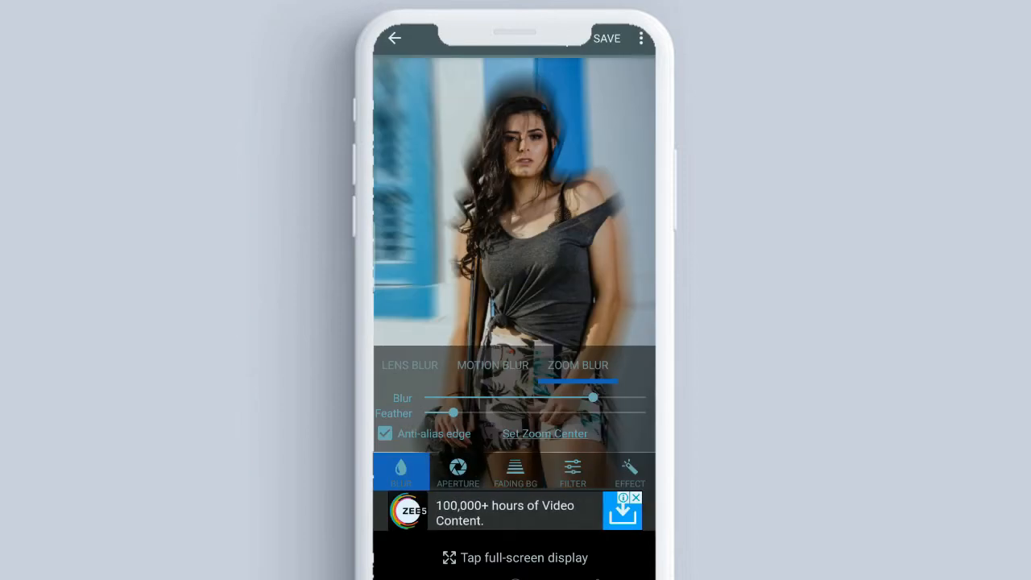
pyautogui.click(410, 365)
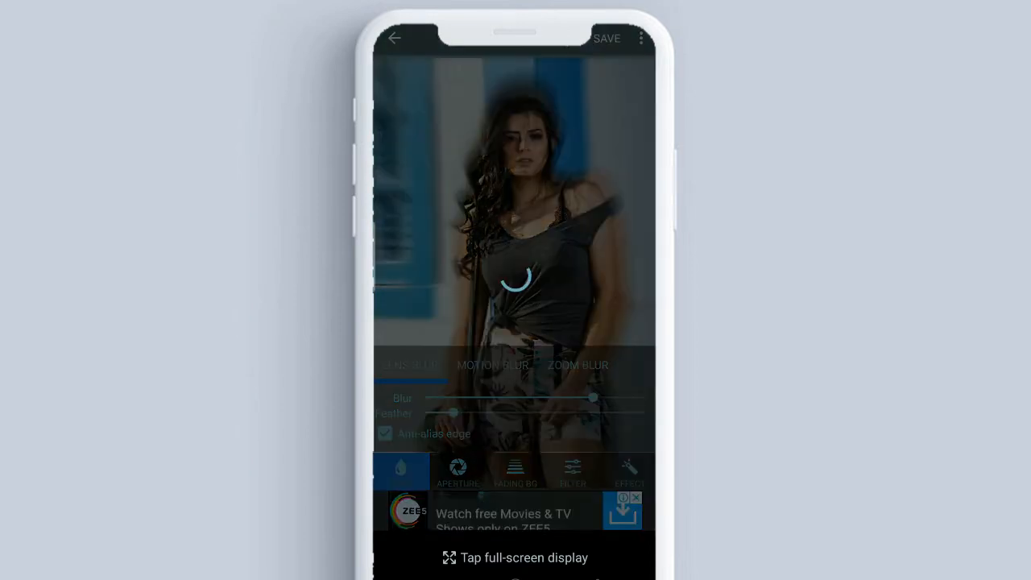
# Increase the lens blur to nearly maximum and the feather to about a third, and save the image
pyautogui.moveTo(593, 397); pyautogui.dragTo(617, 398)
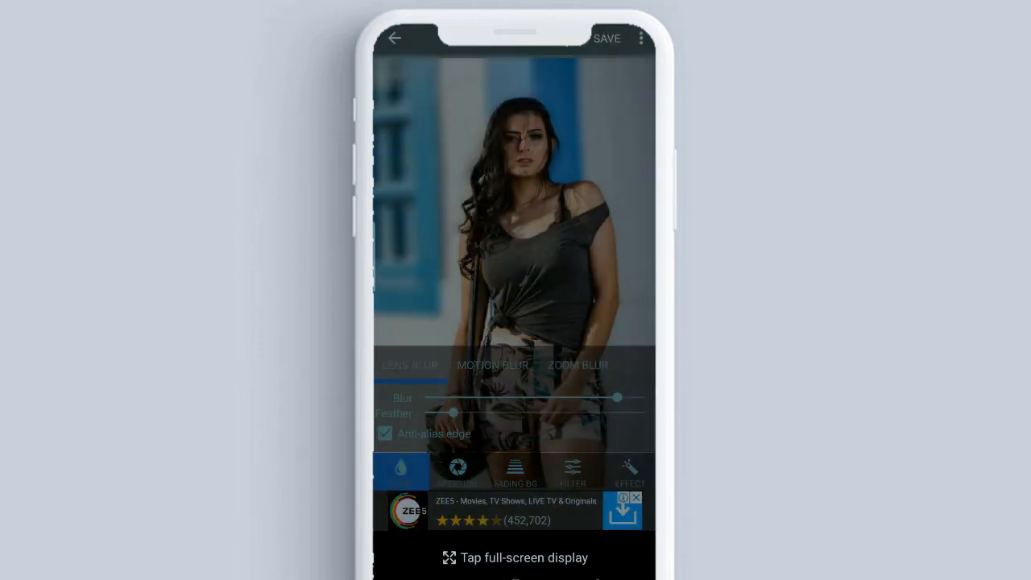
pyautogui.moveTo(454, 412); pyautogui.dragTo(491, 412)
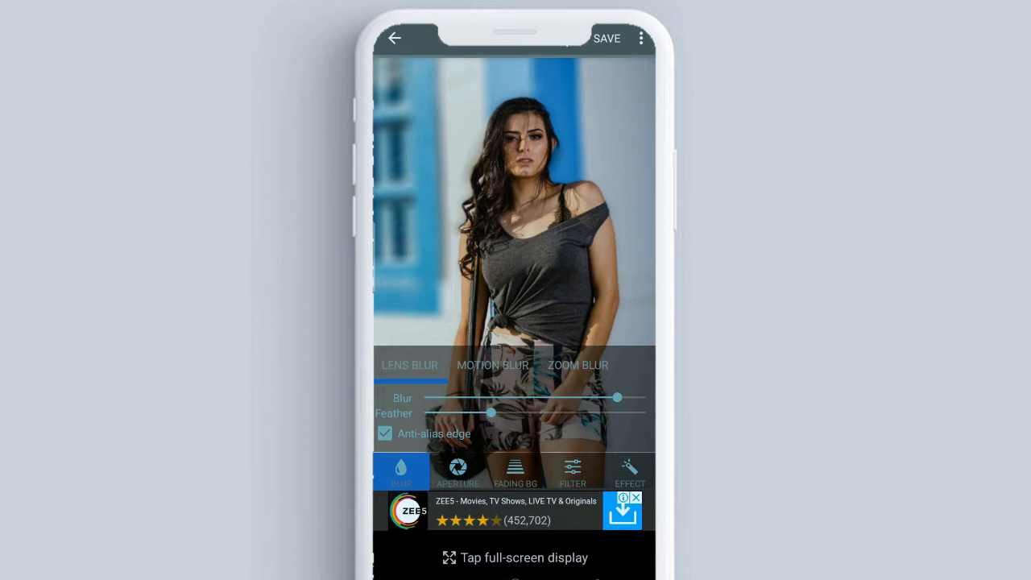
pyautogui.click(606, 38)
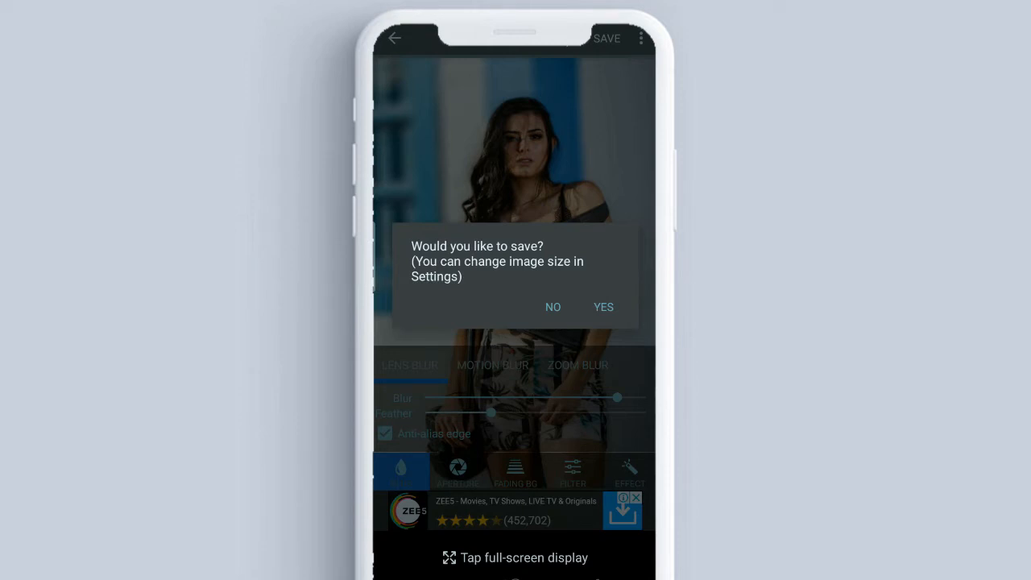
pyautogui.click(603, 307)
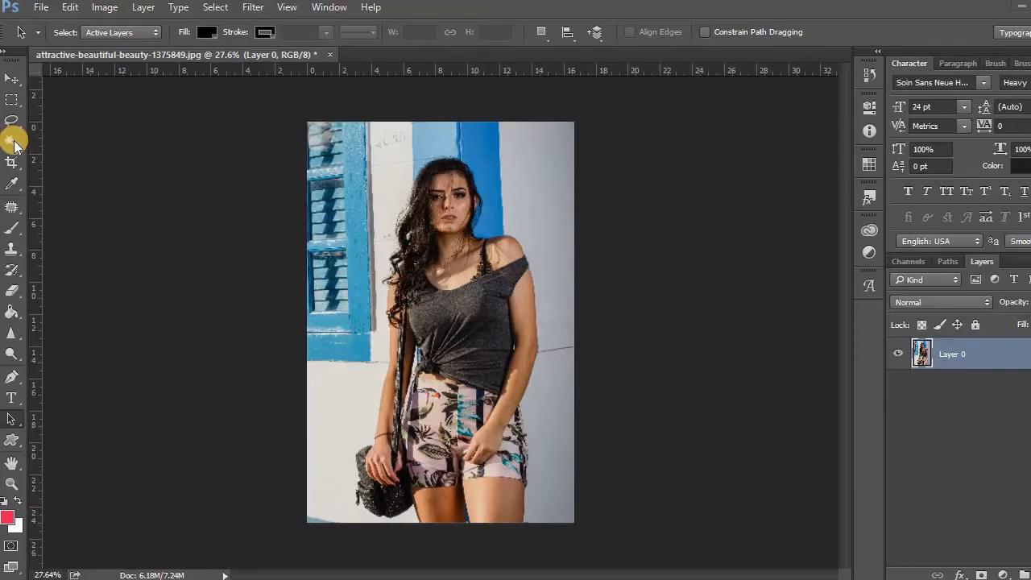
# Select the plain grey wall beside the woman's bare shoulder from the photo's bottom to its top with the Quick Selection tool
pyautogui.click(11, 142)
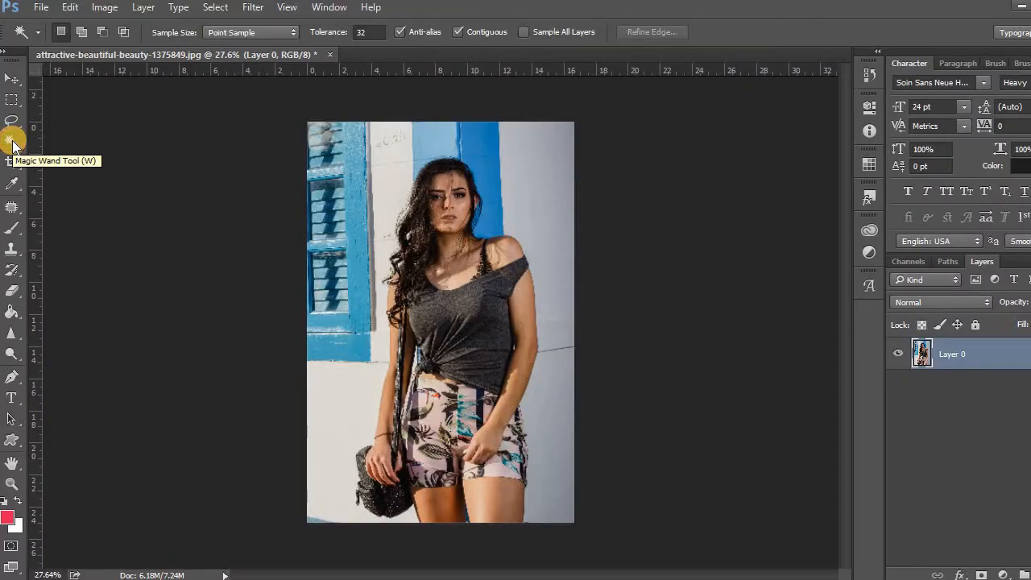
pyautogui.rightClick(11, 142)
pyautogui.click(81, 139)
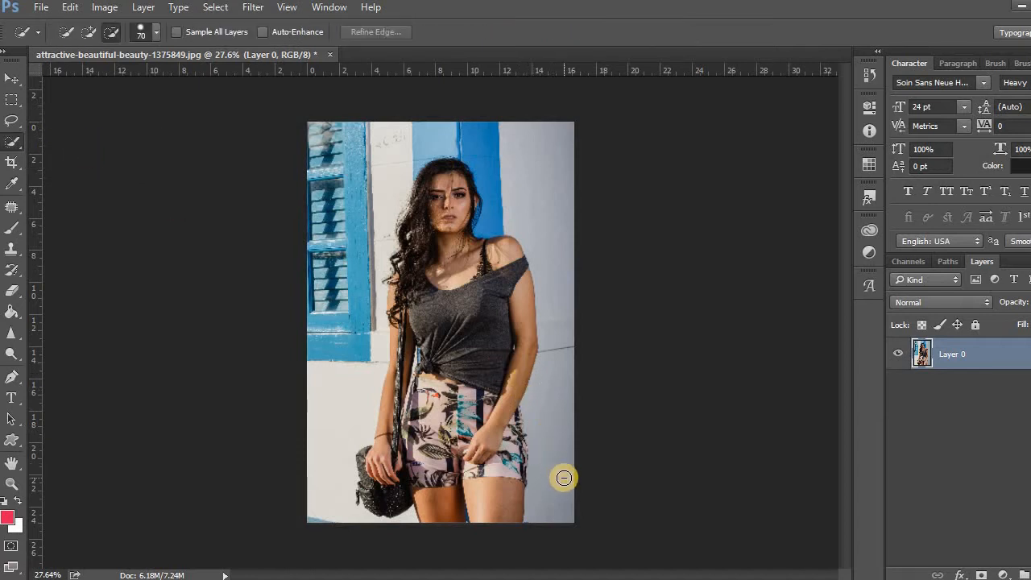
pyautogui.keyDown('alt'); pyautogui.scroll(2, 563, 474); pyautogui.keyUp('alt')
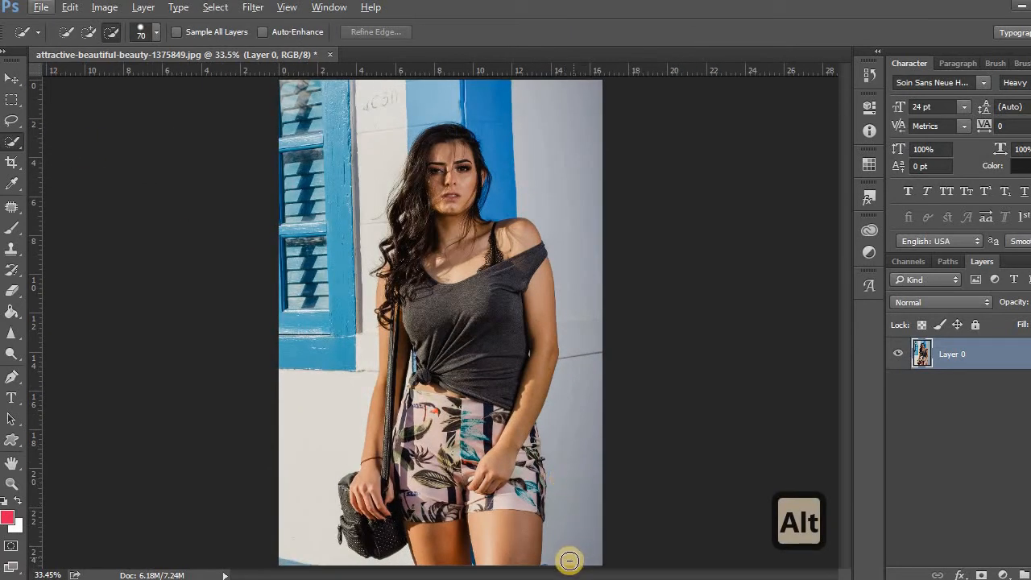
pyautogui.press('shift')
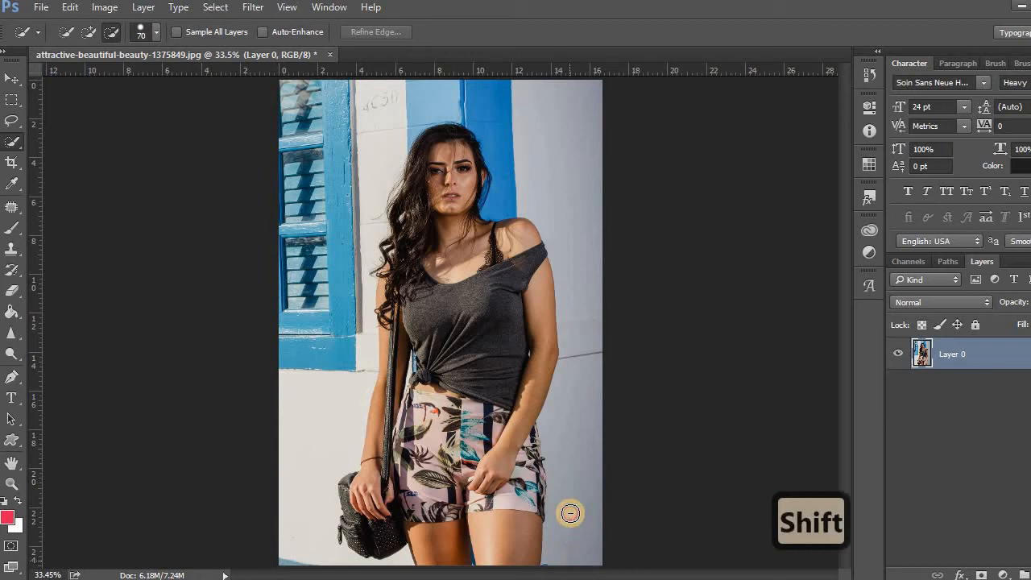
pyautogui.moveTo(579, 532)
pyautogui.mouseDown()
pyautogui.moveTo(583, 543)
pyautogui.moveTo(571, 411)
pyautogui.moveTo(582, 283)
pyautogui.moveTo(554, 141)
pyautogui.mouseUp()
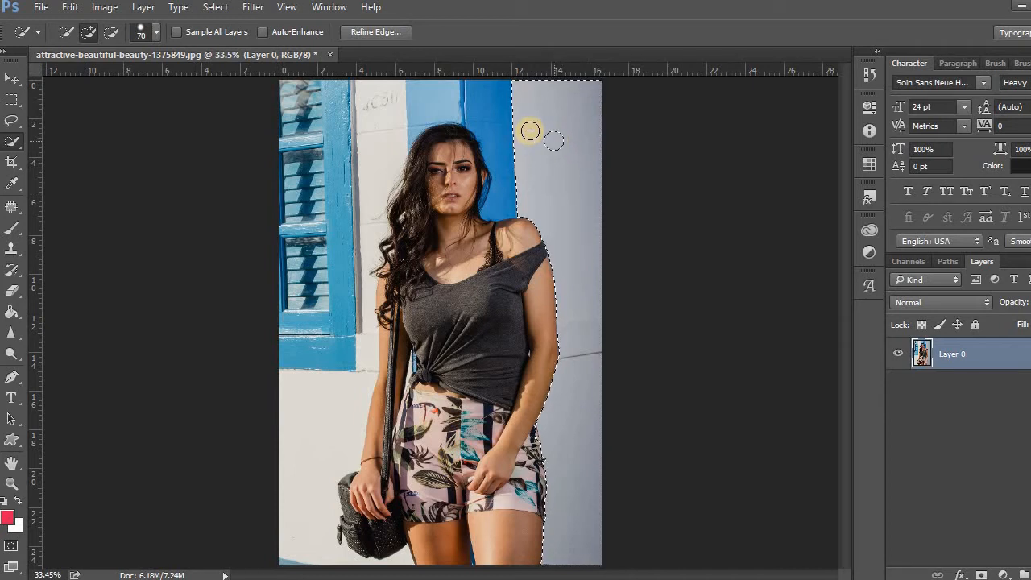
pyautogui.press('alt')
pyautogui.press('shift')
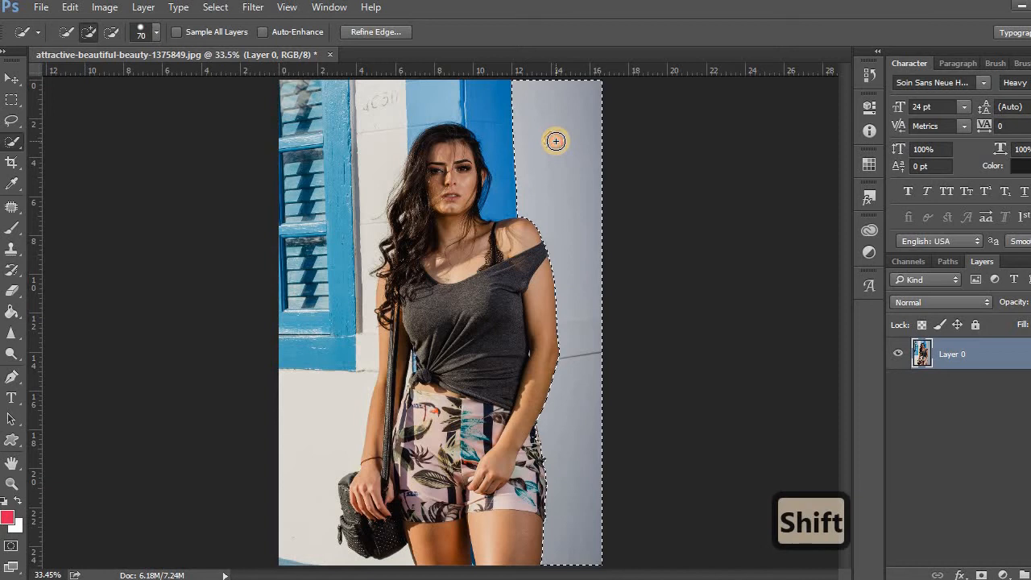
pyautogui.press('alt')
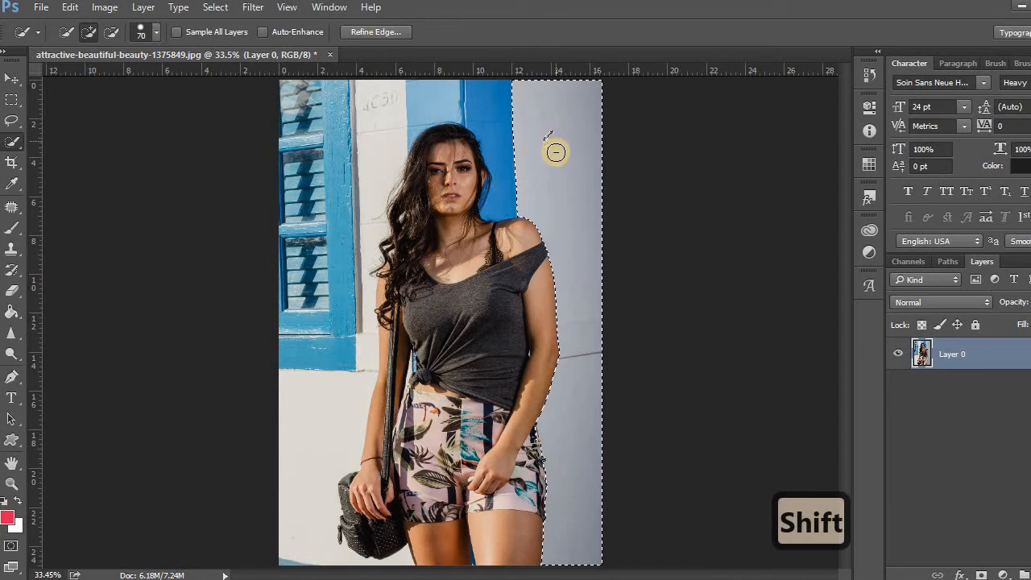
pyautogui.click(552, 141)
pyautogui.keyDown('alt'); pyautogui.click(541, 164); pyautogui.keyUp('alt')
pyautogui.click(552, 148)
pyautogui.moveTo(562, 162); pyautogui.dragTo(545, 166)
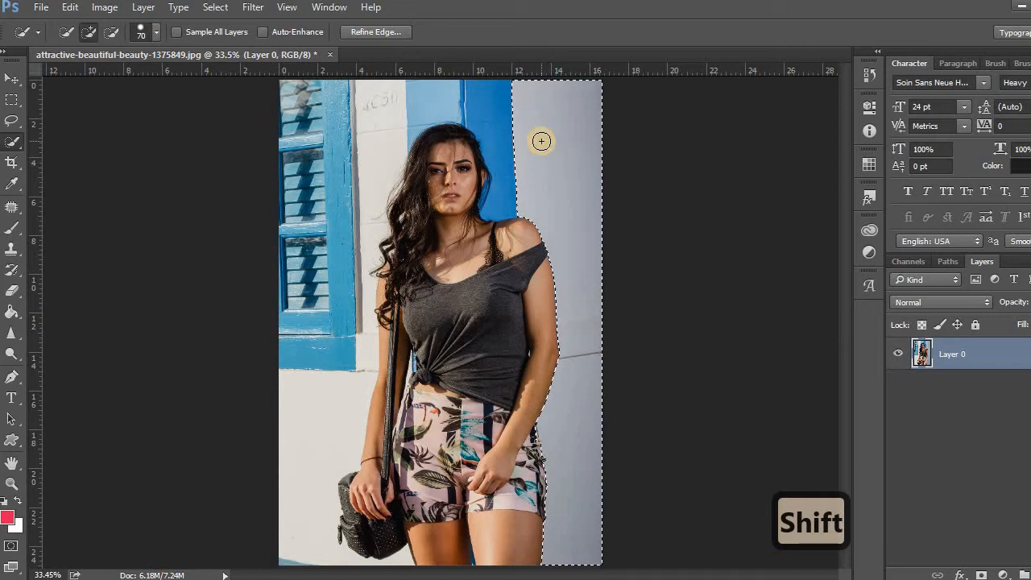
# Extend the selection across the wall above the woman's head and down past the window to the bottom of the photo
pyautogui.moveTo(522, 133)
pyautogui.mouseDown()
pyautogui.moveTo(471, 94)
pyautogui.moveTo(436, 92)
pyautogui.moveTo(383, 95)
pyautogui.moveTo(327, 130)
pyautogui.moveTo(308, 129)
pyautogui.moveTo(269, 102)
pyautogui.mouseUp()
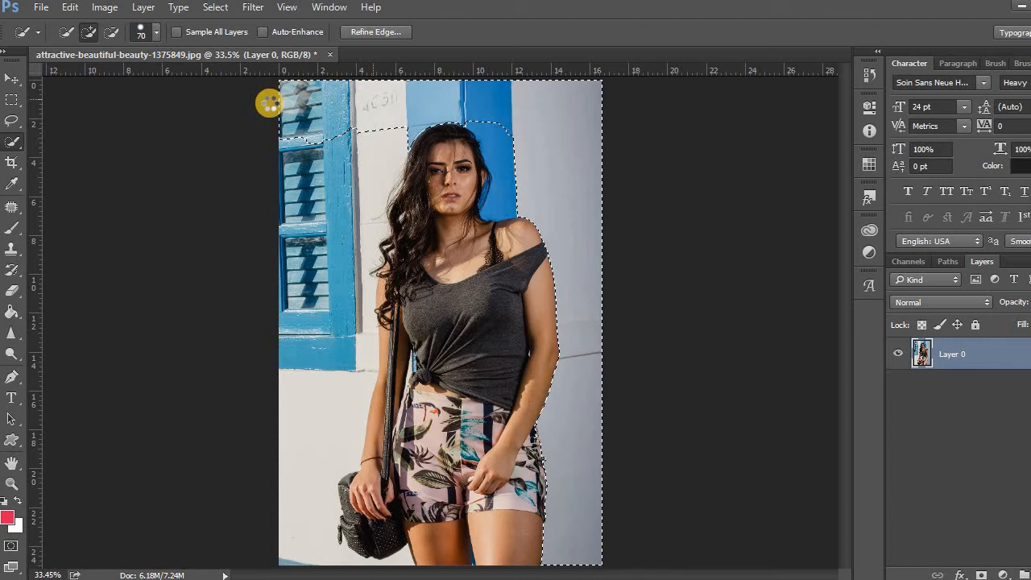
pyautogui.press('alt')
pyautogui.press('shift')
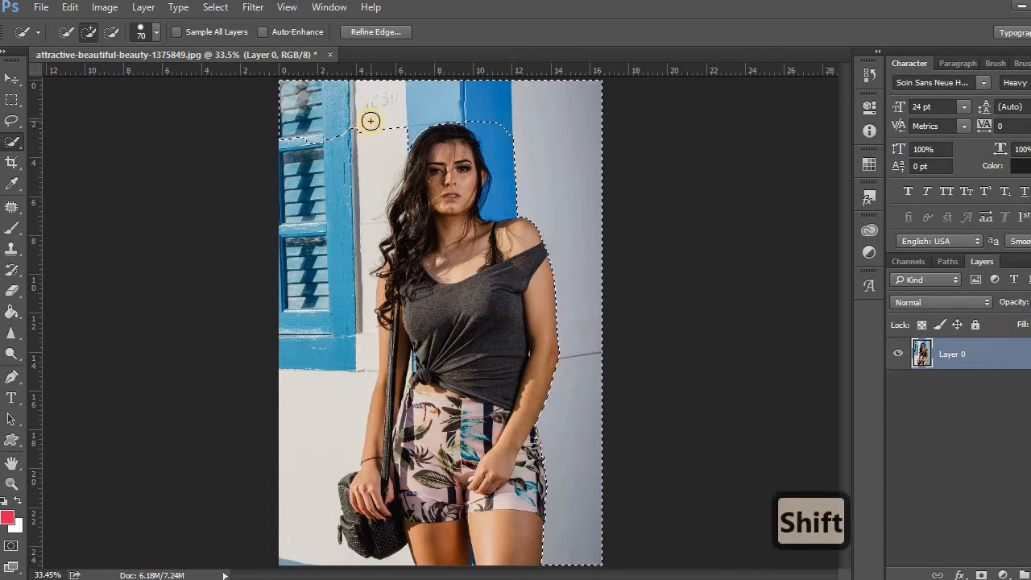
pyautogui.moveTo(363, 140)
pyautogui.mouseDown()
pyautogui.moveTo(327, 272)
pyautogui.moveTo(336, 390)
pyautogui.moveTo(311, 465)
pyautogui.moveTo(308, 546)
pyautogui.mouseUp()
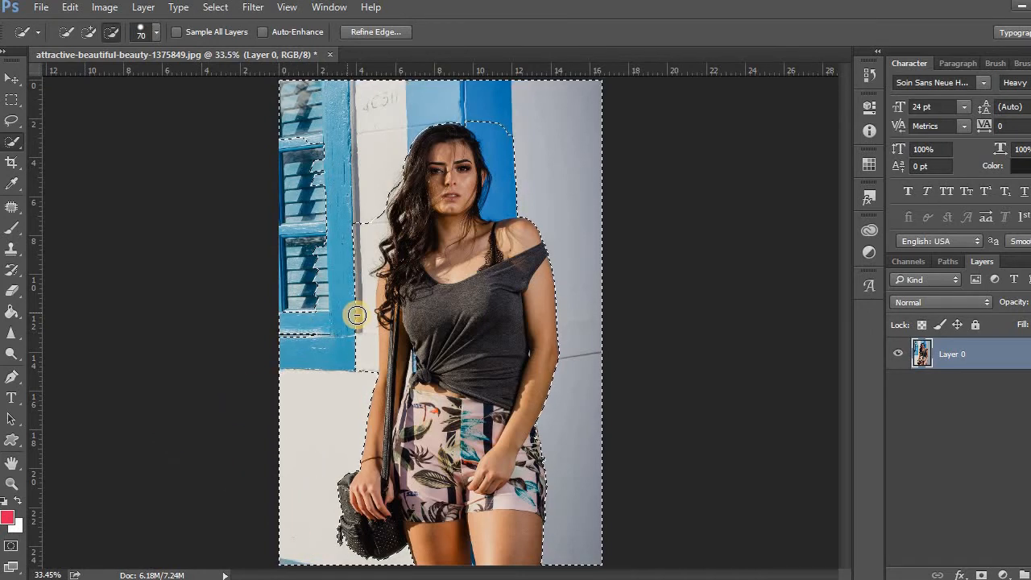
# Add the unselected wall strip between the window frame and the woman's hair and arm to the background selection
pyautogui.scroll(2, 355, 314)
pyautogui.scroll(1, 362, 242)
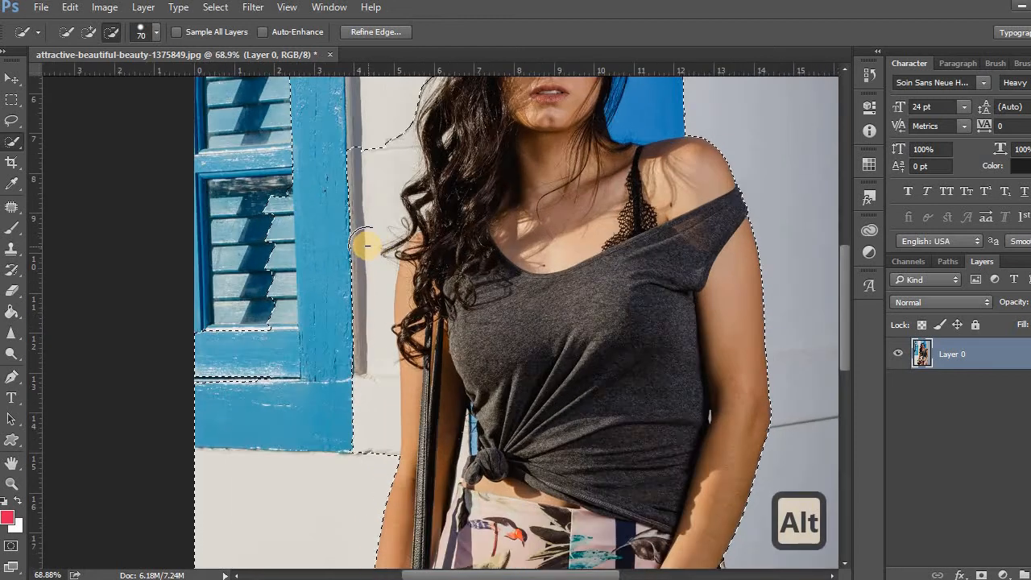
pyautogui.scroll(-1, 362, 250)
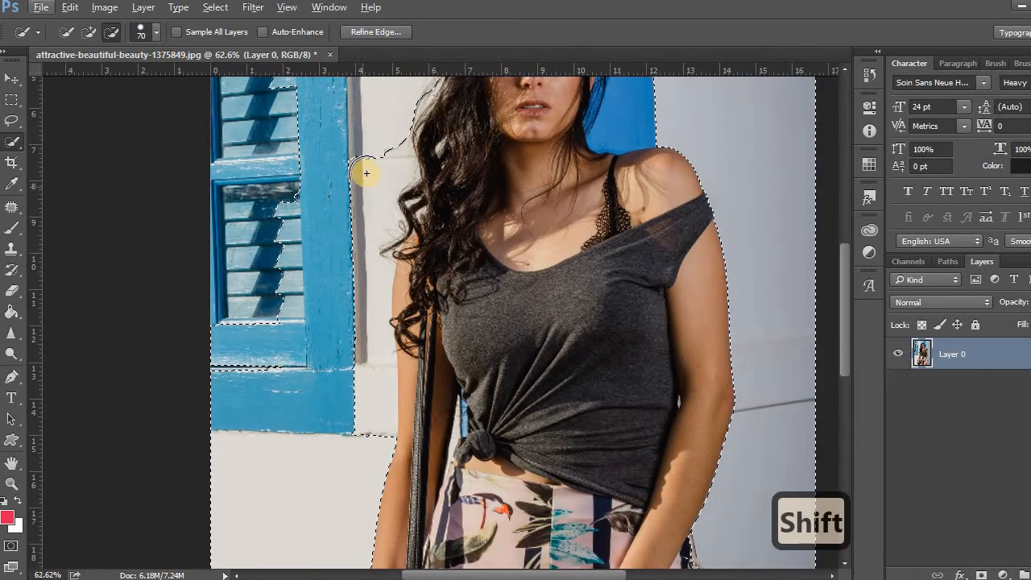
pyautogui.moveTo(372, 162); pyautogui.dragTo(369, 209)
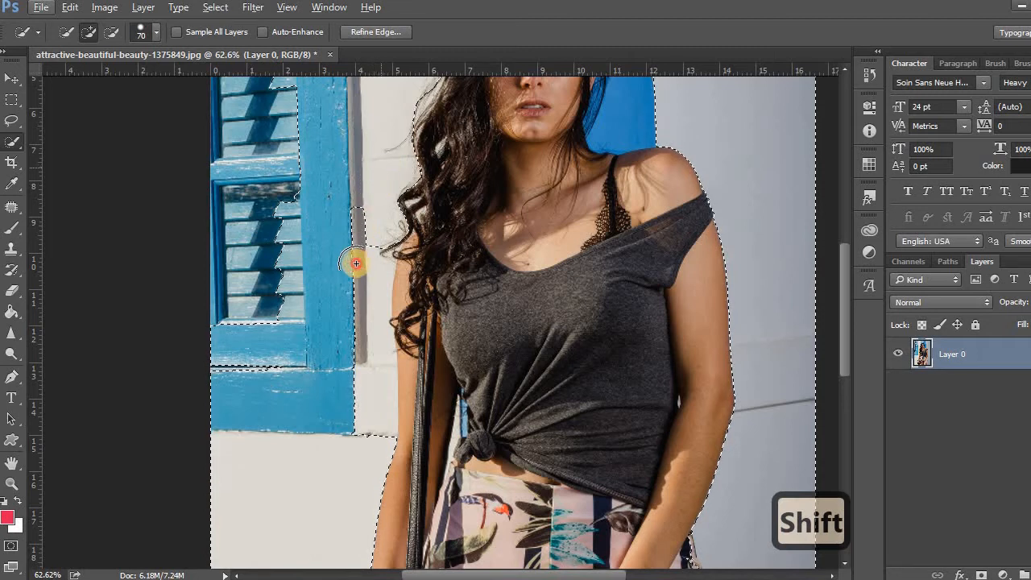
pyautogui.moveTo(355, 277); pyautogui.dragTo(360, 294)
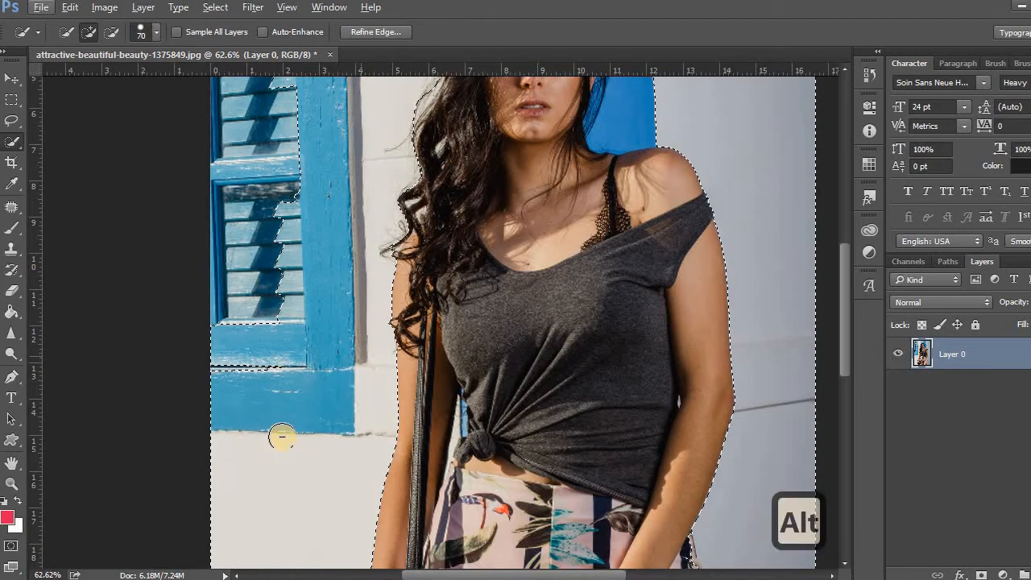
# Add the blue window shutters and their frame to the background selection
pyautogui.scroll(-4, 279, 435)
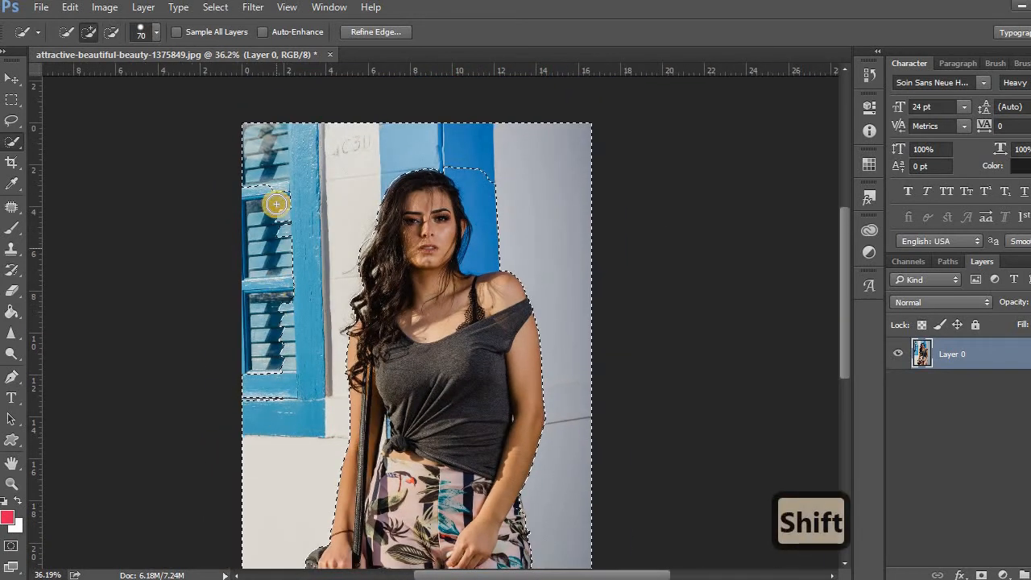
pyautogui.moveTo(273, 185)
pyautogui.mouseDown()
pyautogui.moveTo(281, 200)
pyautogui.moveTo(263, 260)
pyautogui.moveTo(258, 379)
pyautogui.moveTo(266, 398)
pyautogui.moveTo(249, 384)
pyautogui.mouseUp()
pyautogui.moveTo(248, 337); pyautogui.dragTo(246, 315)
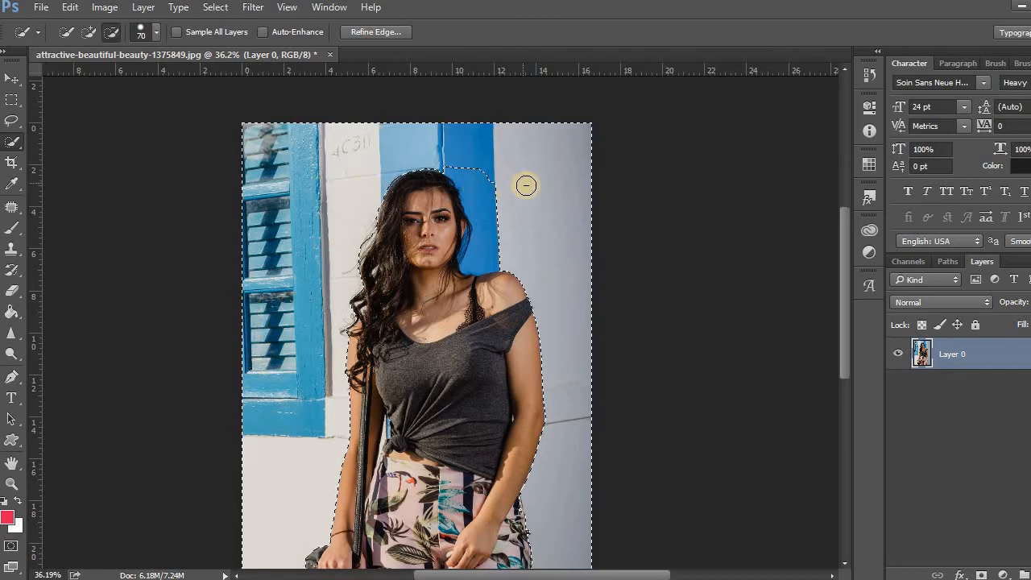
# Add the dark blue wall stripe between the woman's face and bare shoulder to the background selection
pyautogui.scroll(-3, 491, 183)
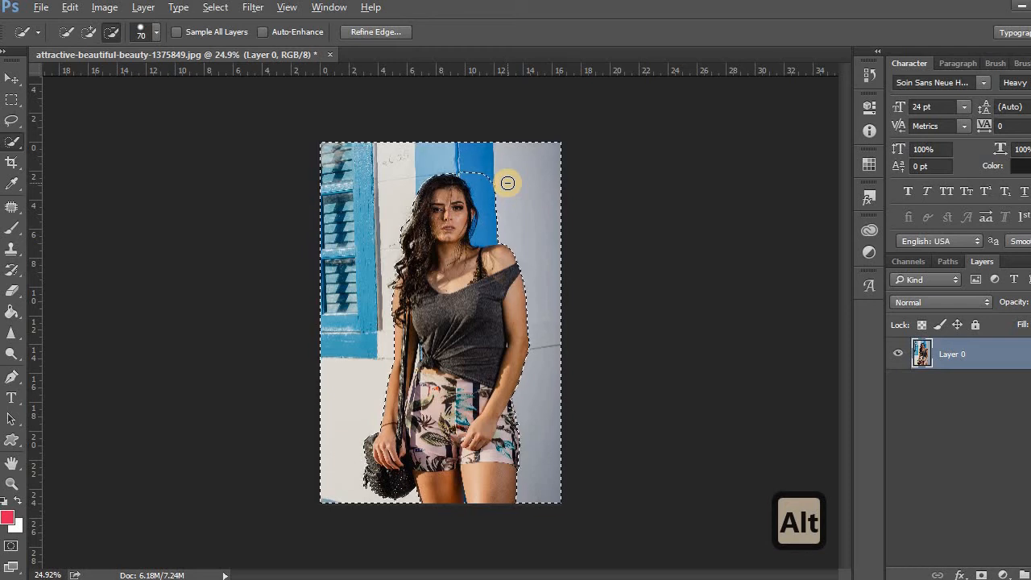
pyautogui.scroll(4, 508, 183)
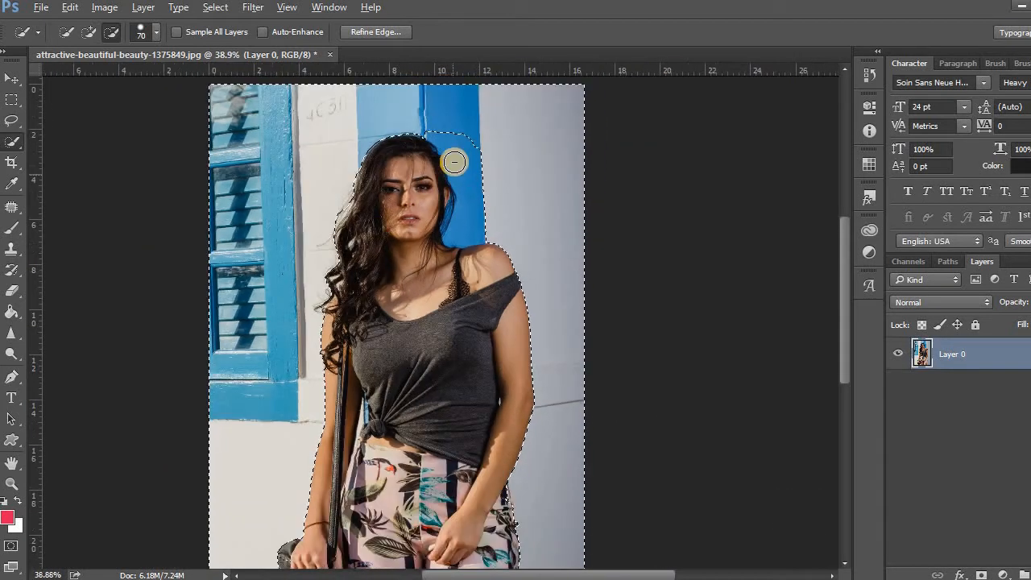
pyautogui.press('shift')
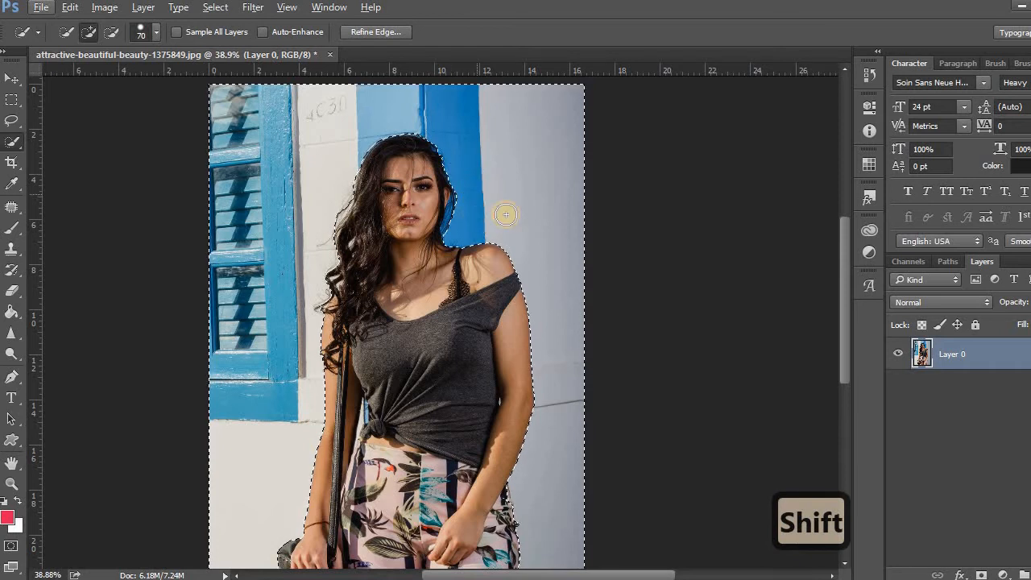
pyautogui.press('alt')
pyautogui.scroll(-3, 494, 212)
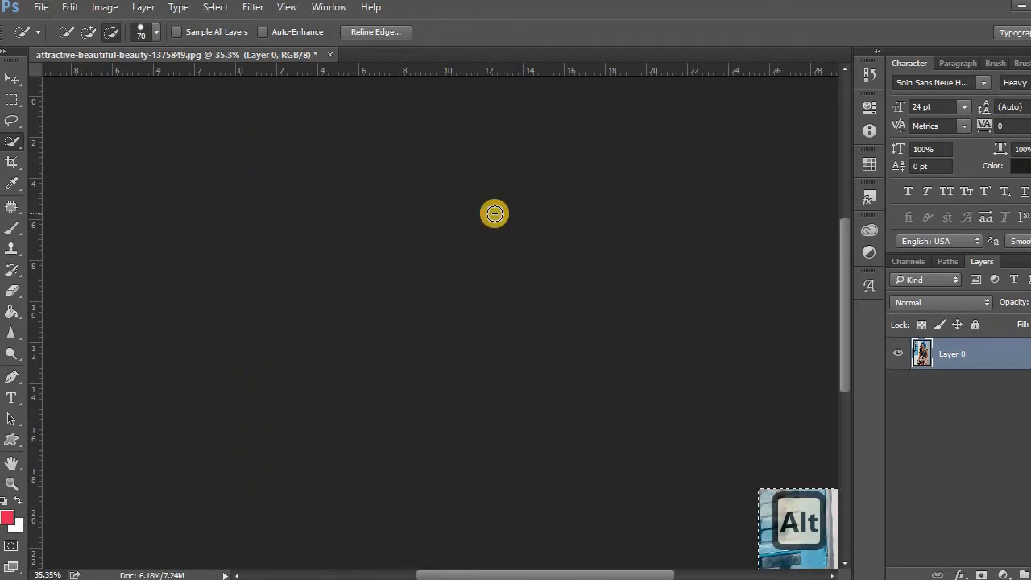
pyautogui.scroll(-1, 366, 240)
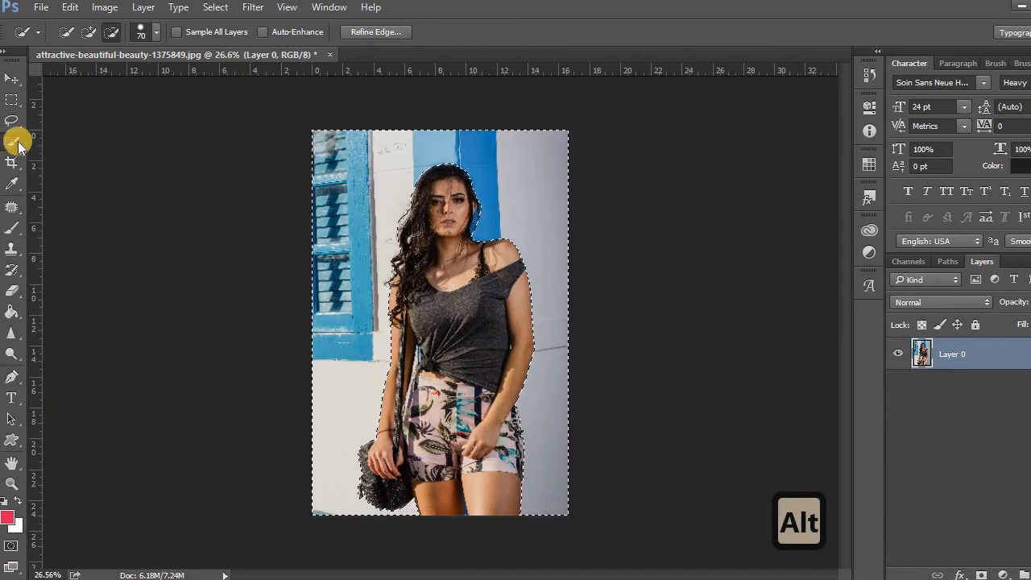
# Add the narrow blue gap between the woman's legs to the background selection with the Magic Wand tool
pyautogui.moveTo(12, 142); pyautogui.dragTo(52, 157)
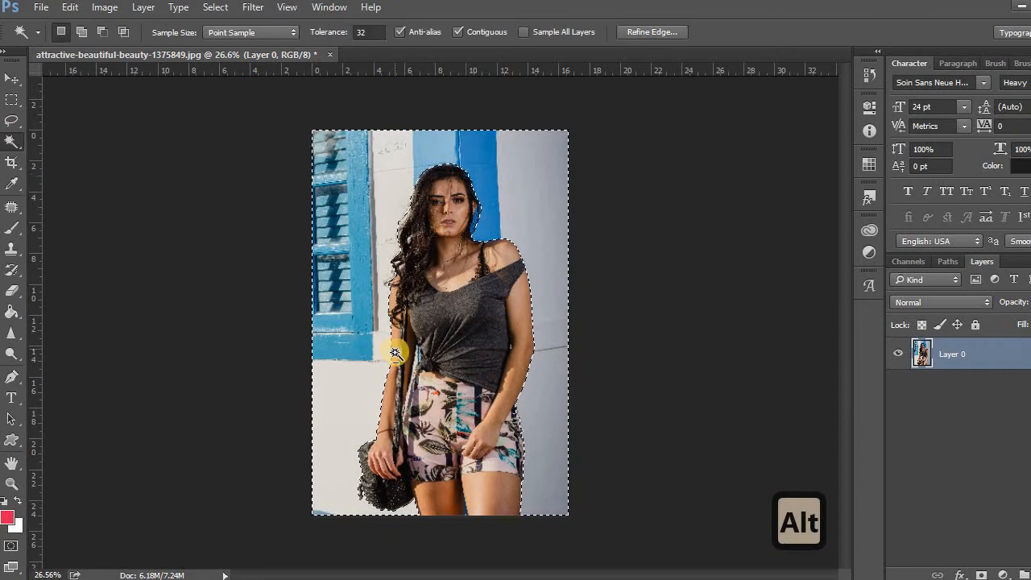
pyautogui.scroll(1, 403, 319)
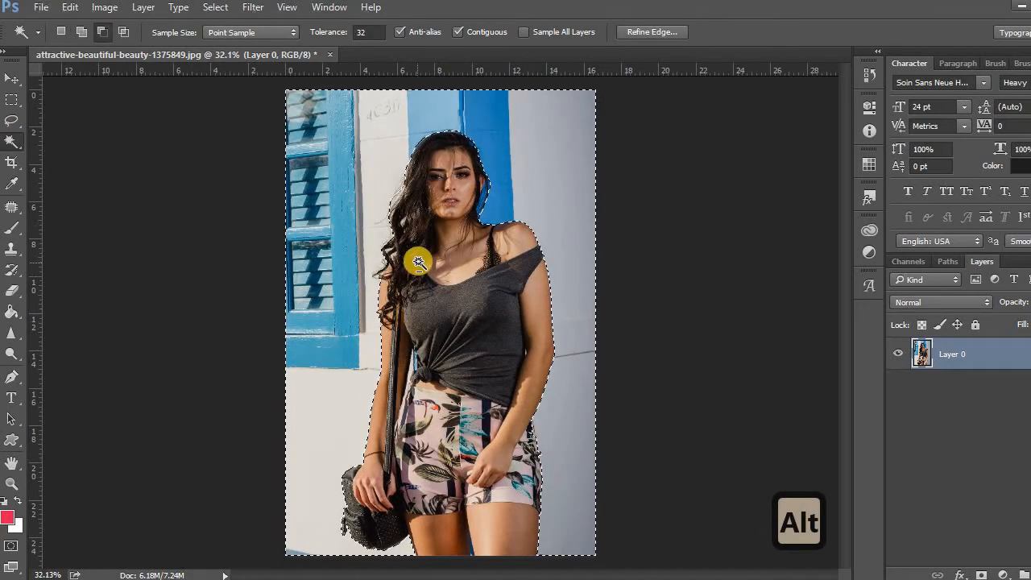
pyautogui.scroll(-1, 451, 379)
pyautogui.scroll(5, 475, 543)
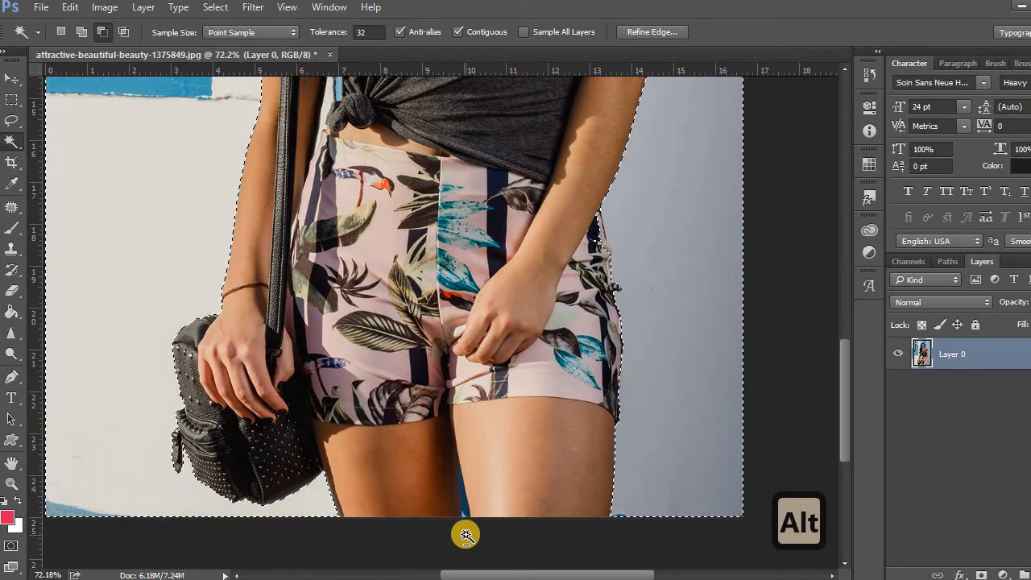
pyautogui.scroll(-2, 466, 543)
pyautogui.scroll(4, 467, 532)
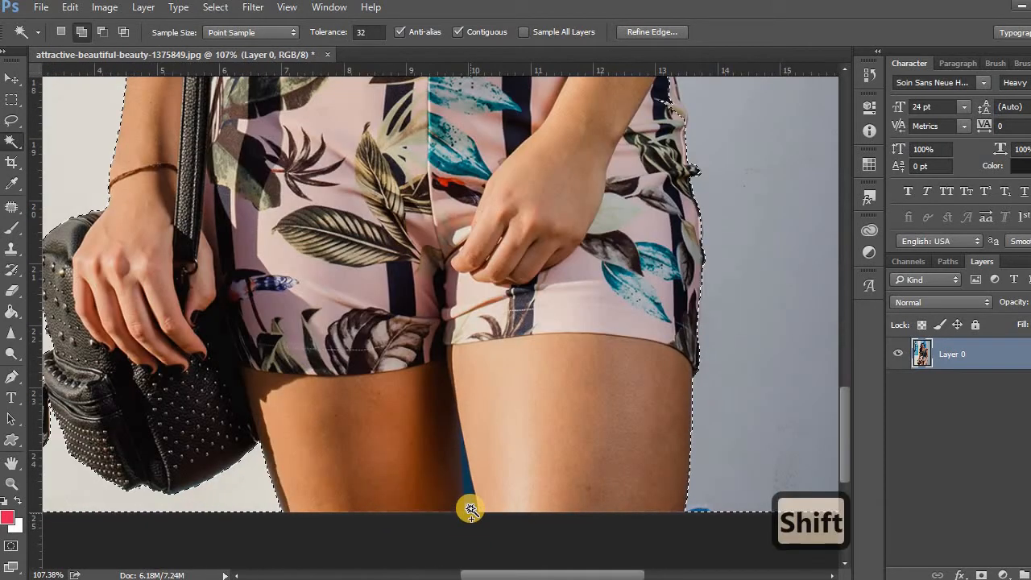
pyautogui.keyDown('shift'); pyautogui.click(467, 507); pyautogui.keyUp('shift')
pyautogui.scroll(-1, 447, 539)
pyautogui.scroll(-1, 443, 540)
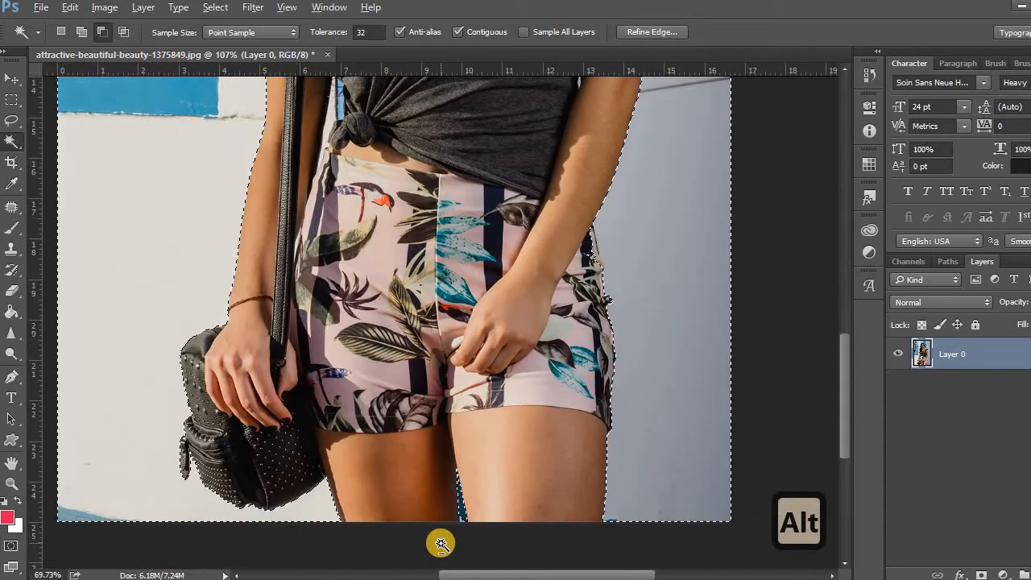
pyautogui.scroll(3, 455, 541)
pyautogui.keyDown('shift'); pyautogui.click(475, 482); pyautogui.keyUp('shift')
pyautogui.scroll(-5, 293, 499)
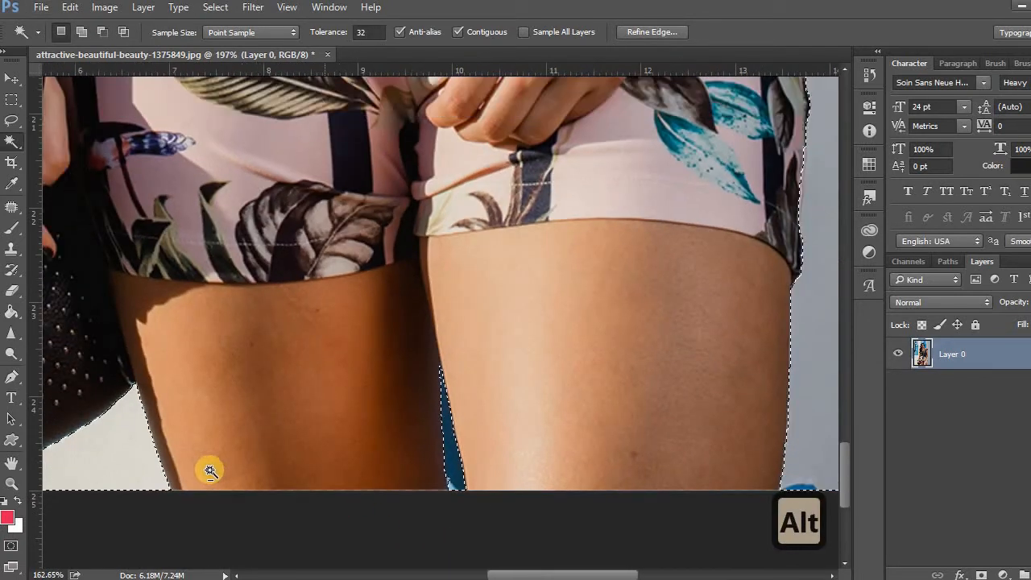
pyautogui.scroll(-1, 479, 502)
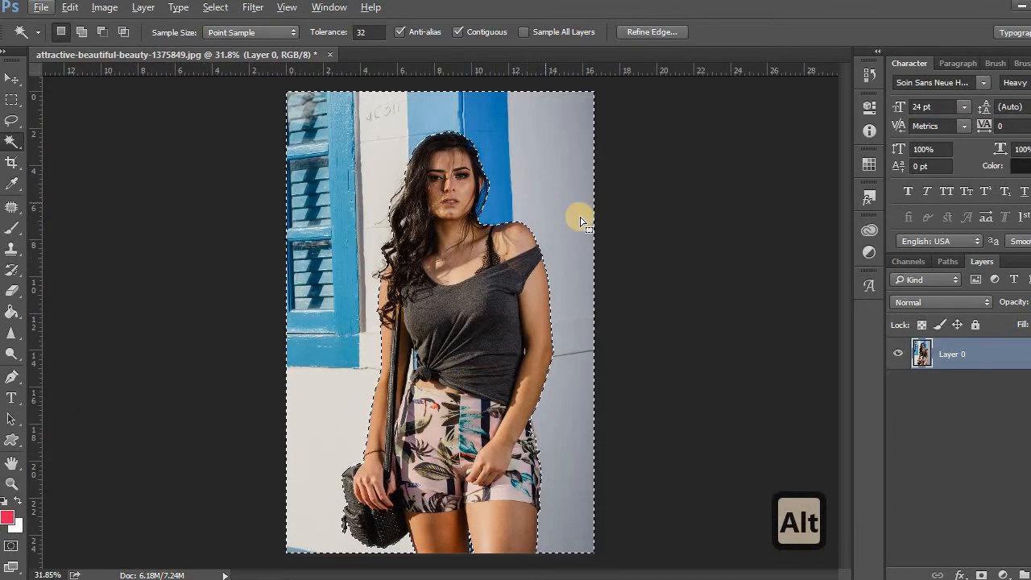
# Apply a Field Blur to the selected background, raising the blur amount until the window shutters are strongly softened
pyautogui.click(251, 9)
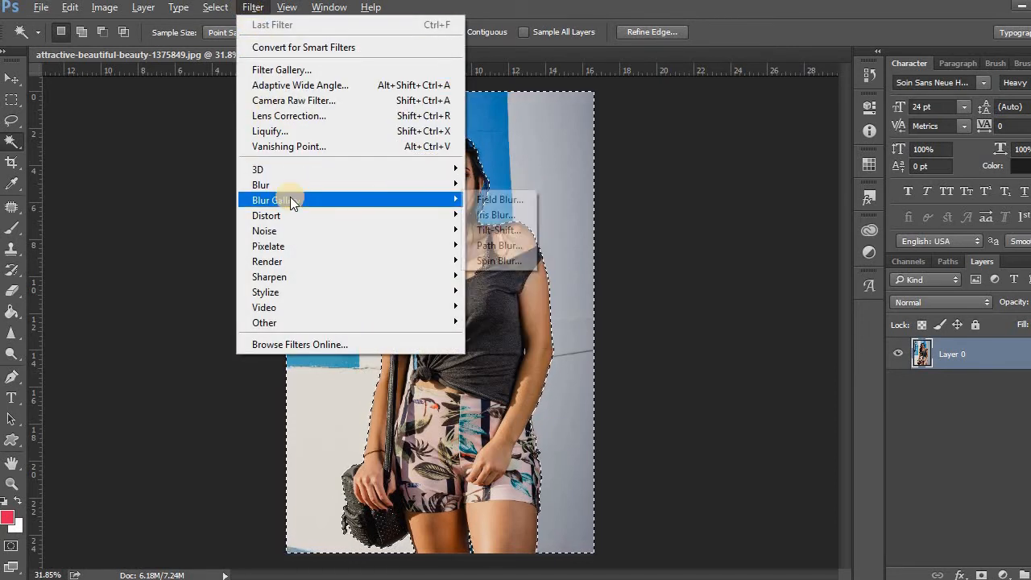
pyautogui.click(511, 205)
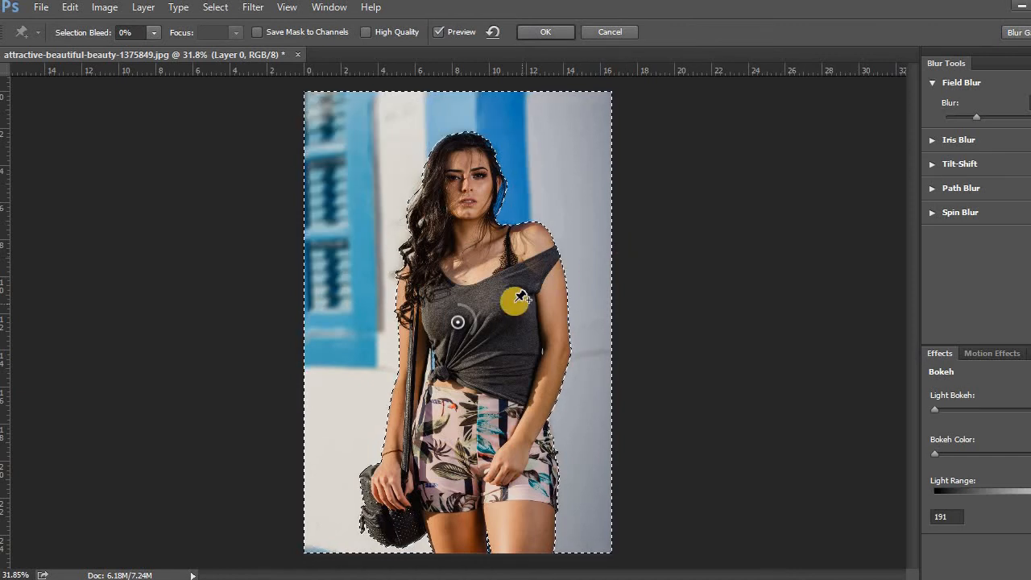
pyautogui.moveTo(477, 327); pyautogui.dragTo(450, 334)
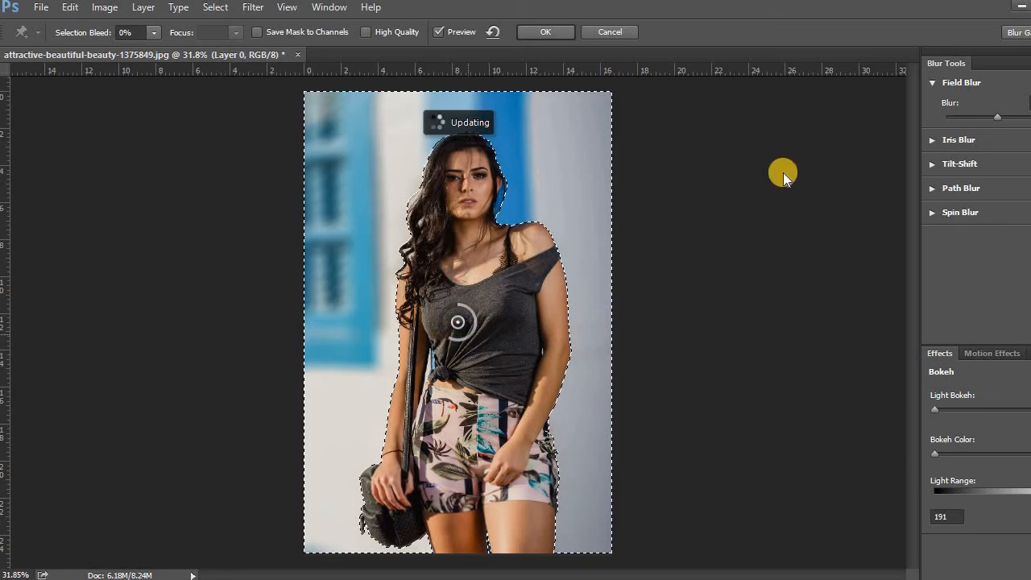
pyautogui.click(560, 33)
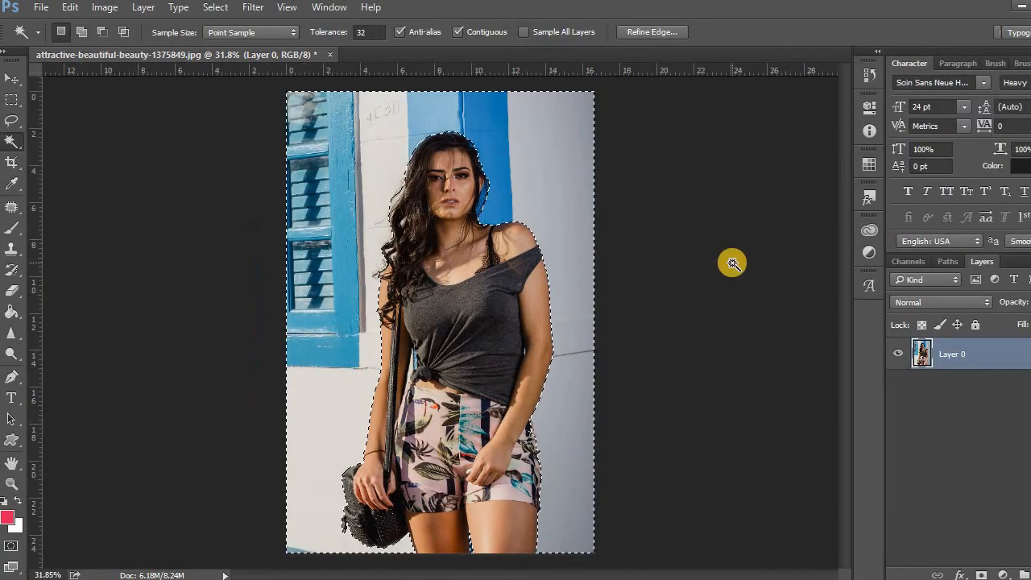
# Refine the background selection's edge with smooth 23, feather 1.6 px and radius 1.4 px, output to a selection
pyautogui.click(256, 8)
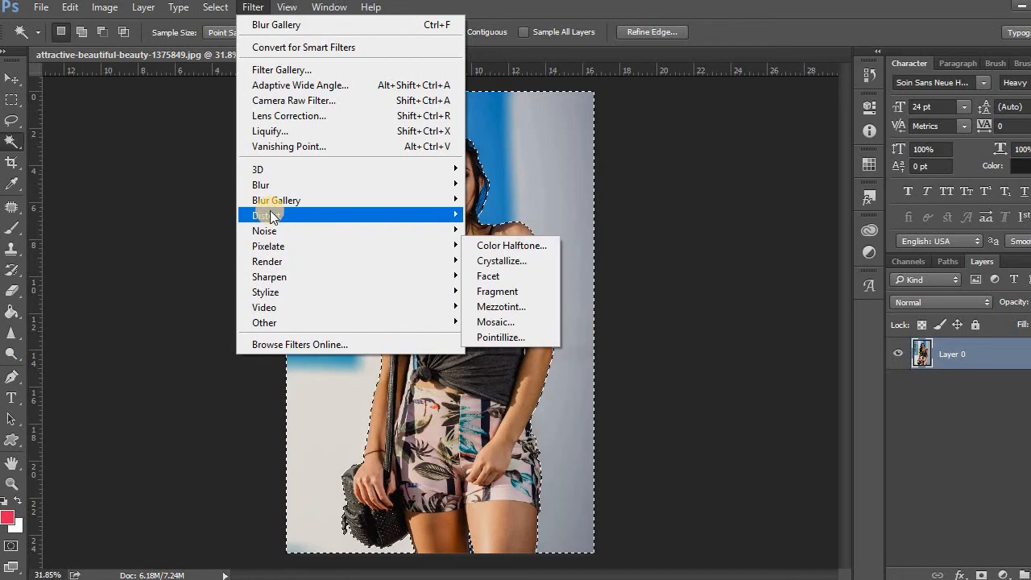
pyautogui.moveTo(216, 7)
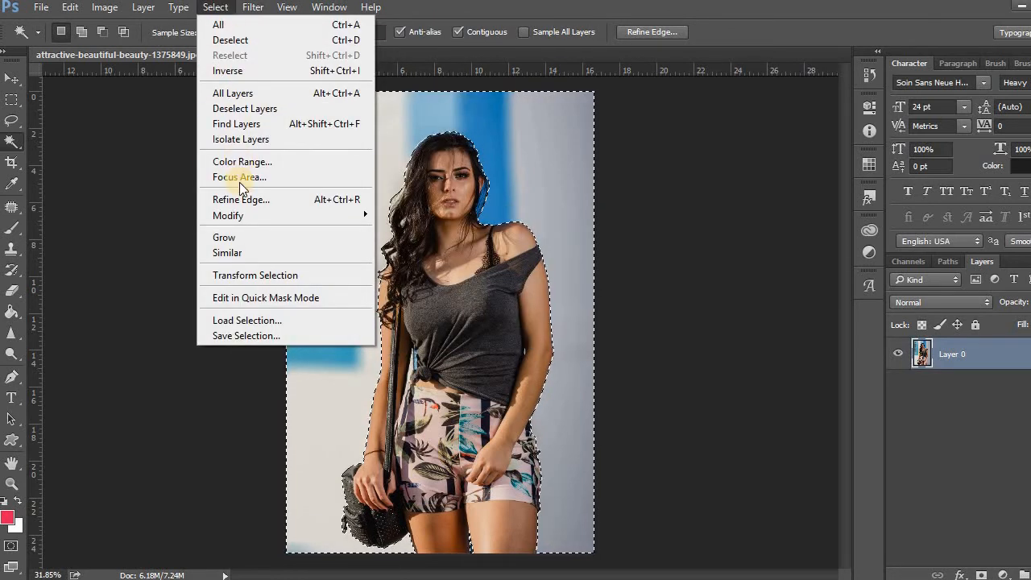
pyautogui.click(239, 199)
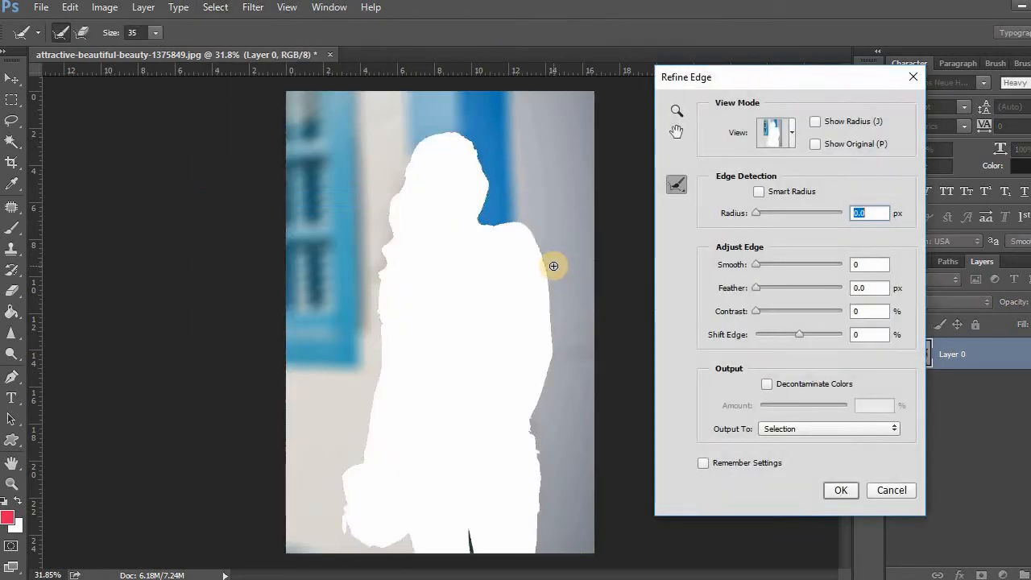
pyautogui.moveTo(754, 264); pyautogui.dragTo(775, 264)
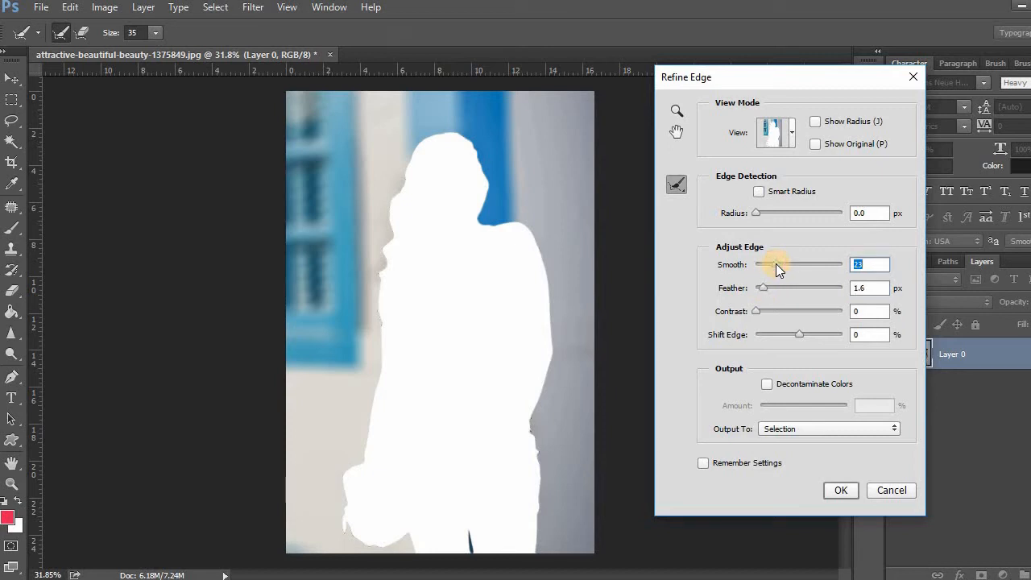
pyautogui.moveTo(757, 215); pyautogui.dragTo(762, 215)
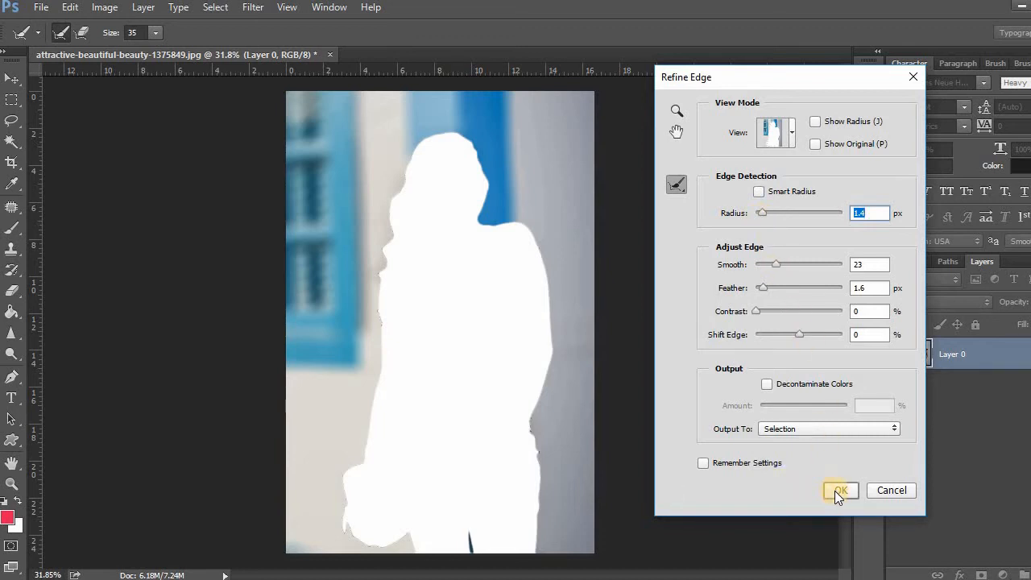
pyautogui.click(834, 491)
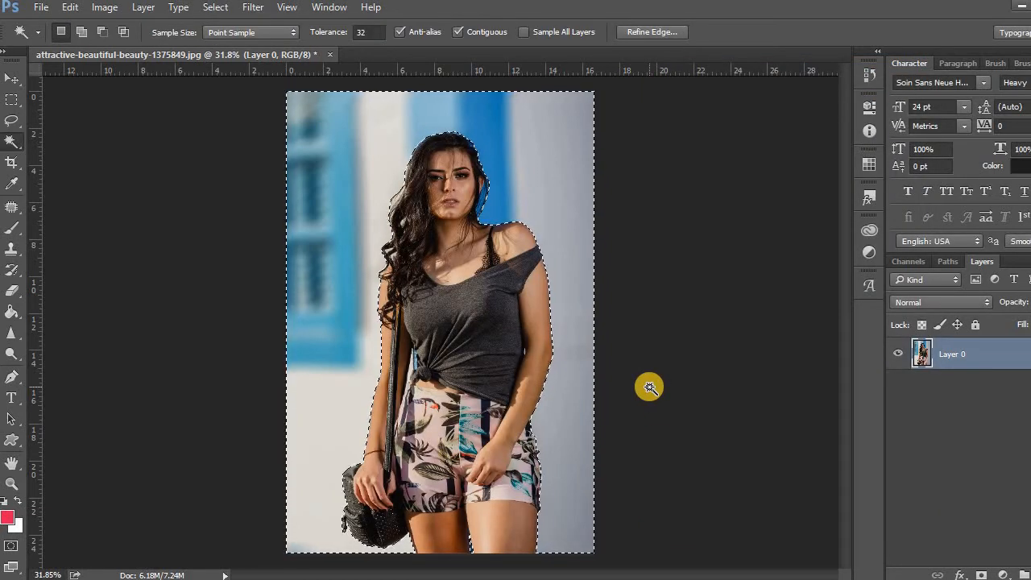
# Clear the background selection and examine the blurred edges around the woman's head and shoulder
pyautogui.hotkey('ctrl', 'd')
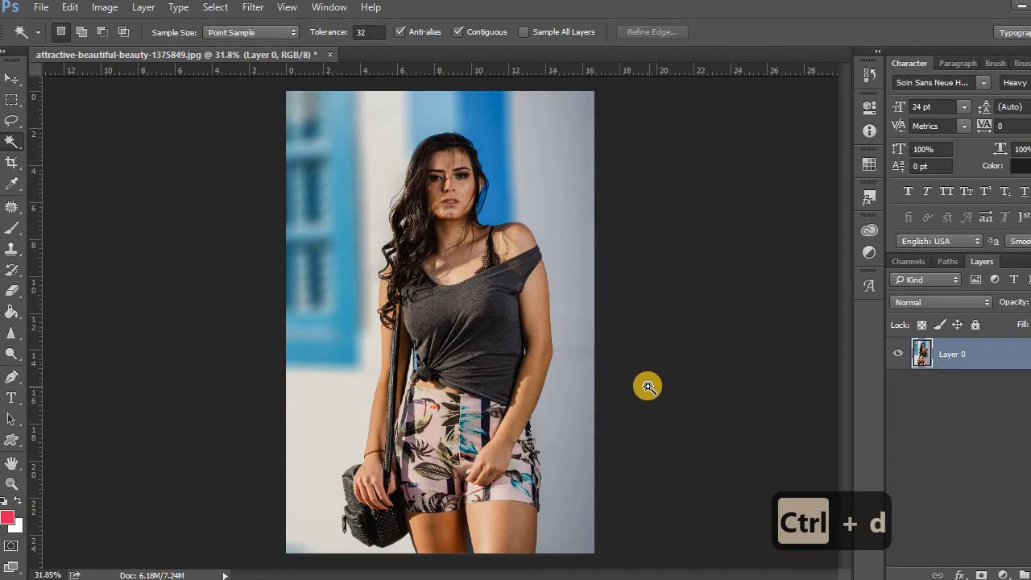
pyautogui.scroll(3, 494, 169)
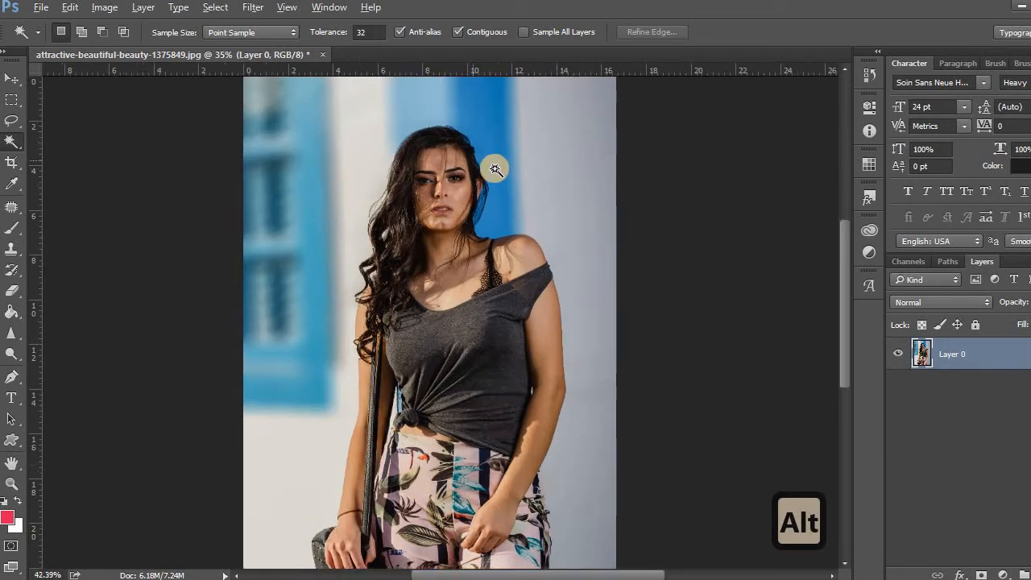
pyautogui.scroll(1, 494, 169)
pyautogui.scroll(-4, 494, 170)
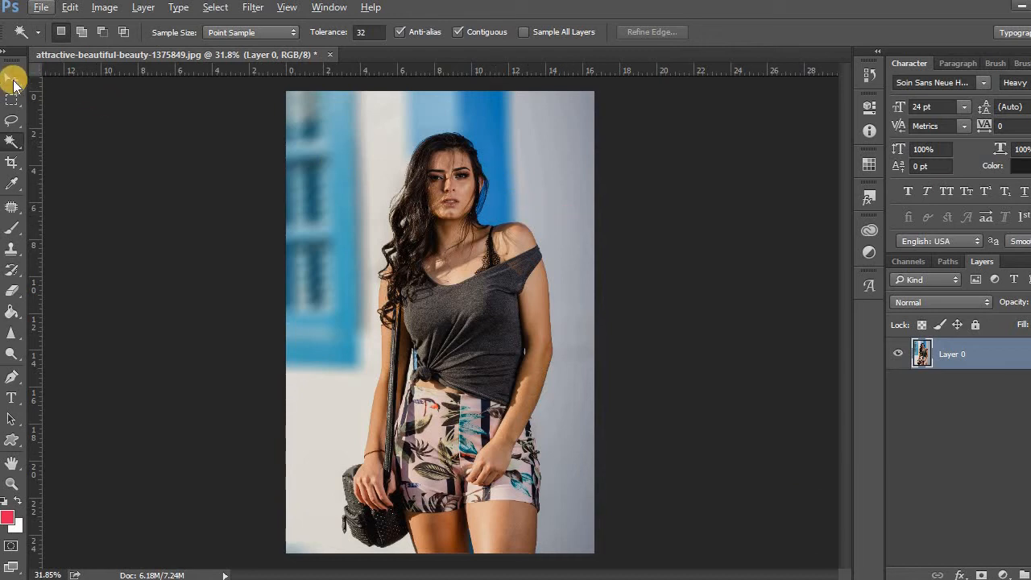
# Try the Average blur on the selected background, and undo it
pyautogui.click(12, 80)
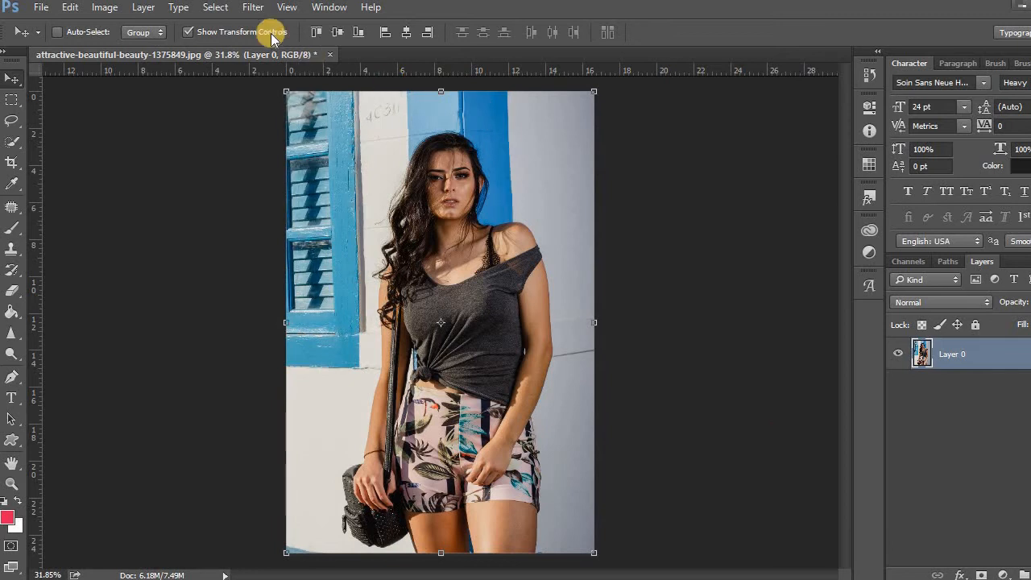
pyautogui.click(255, 7)
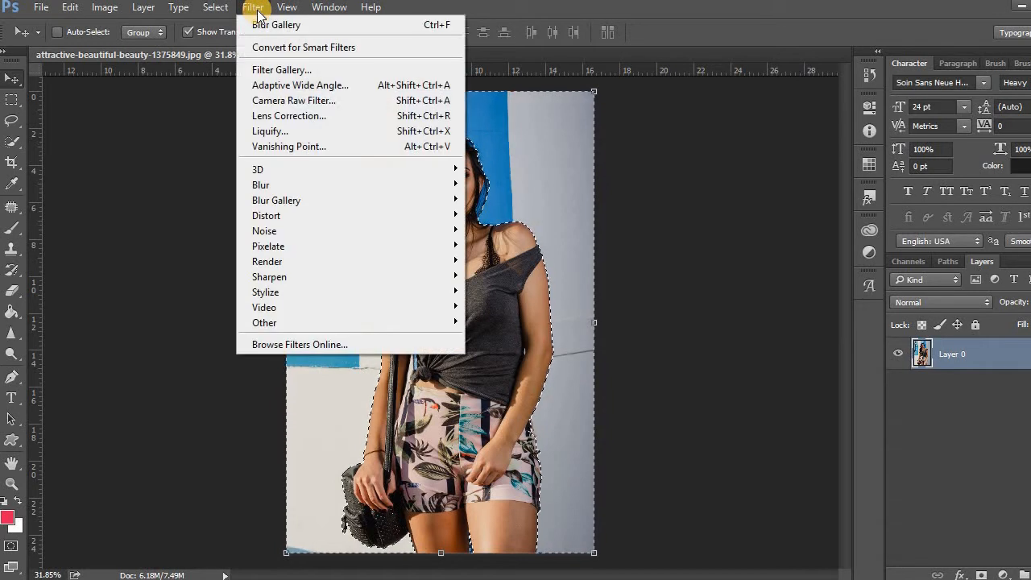
pyautogui.moveTo(304, 185)
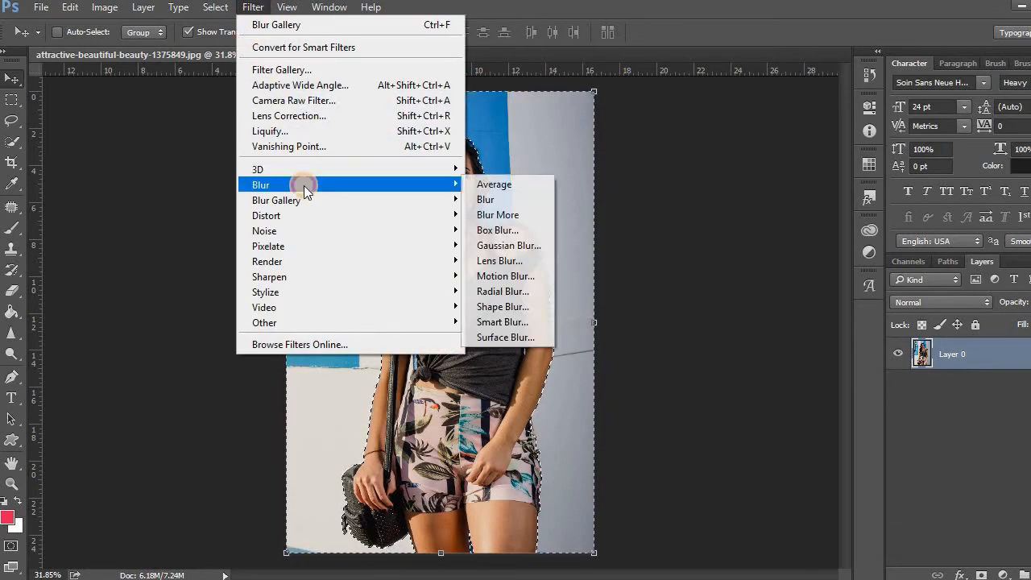
pyautogui.click(489, 187)
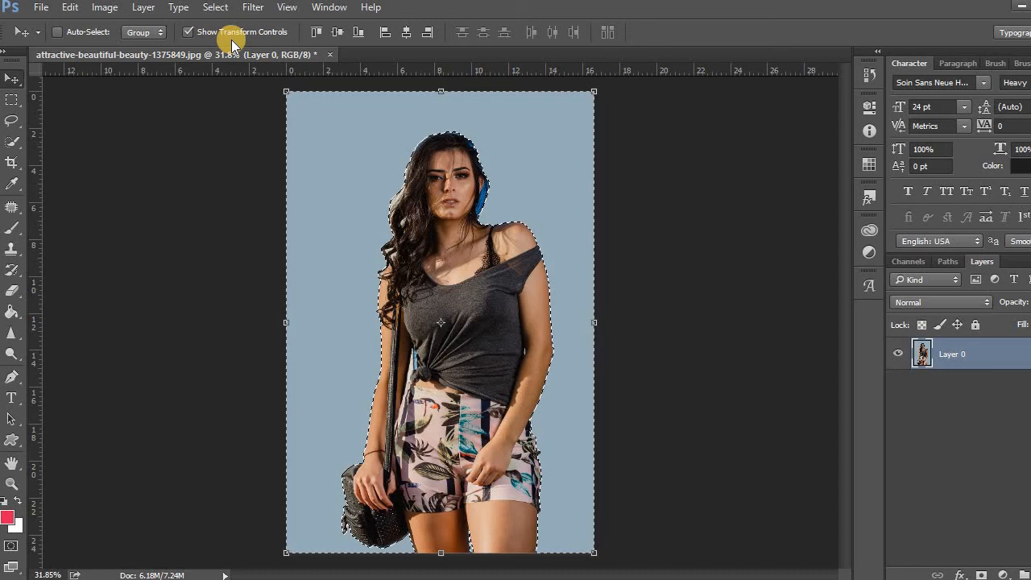
pyautogui.hotkey('ctrl', 'z')
# Apply a Box Blur with a radius of 31 pixels to the selected background and clear the selection
pyautogui.click(253, 6)
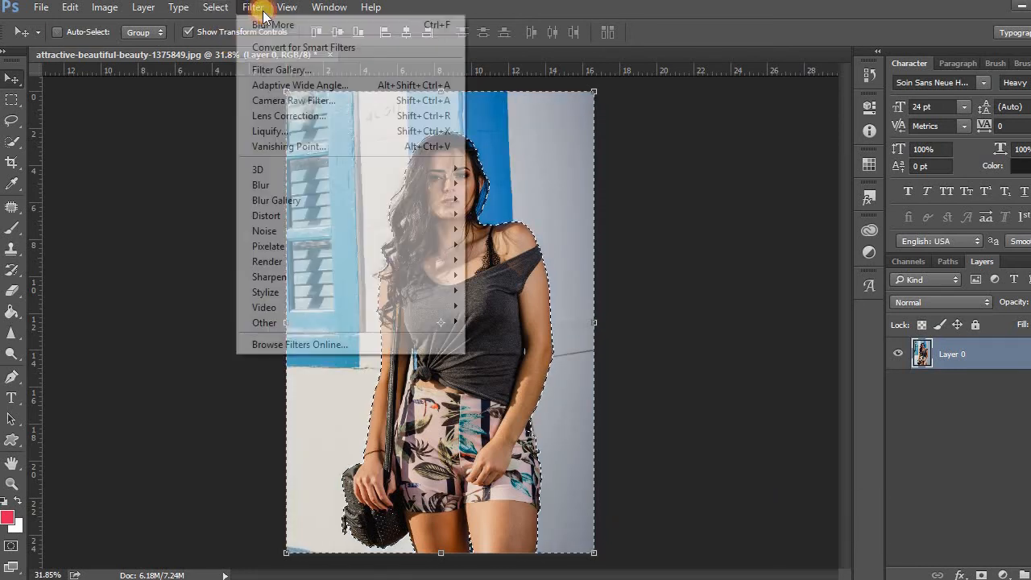
pyautogui.moveTo(313, 178)
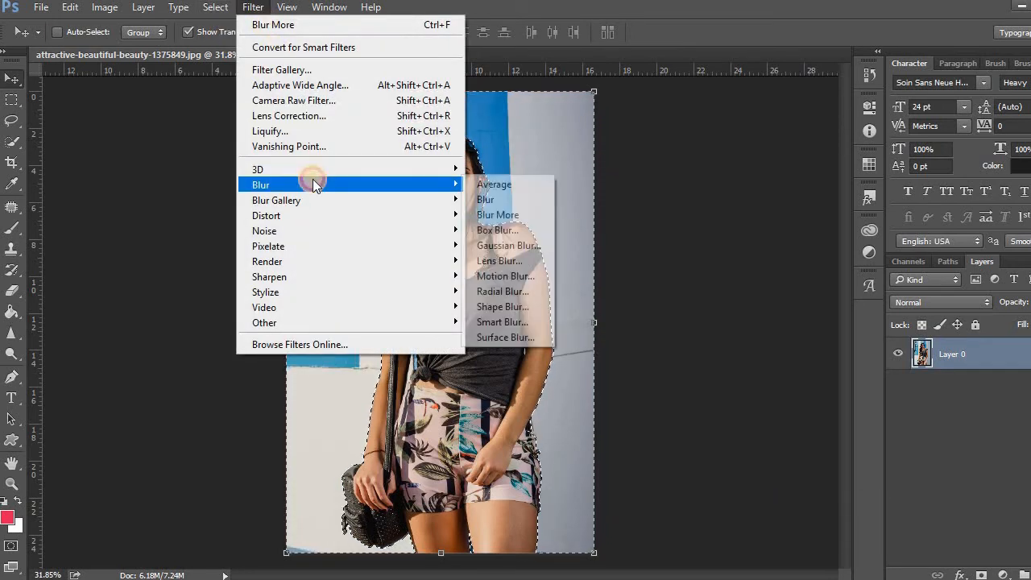
pyautogui.click(527, 230)
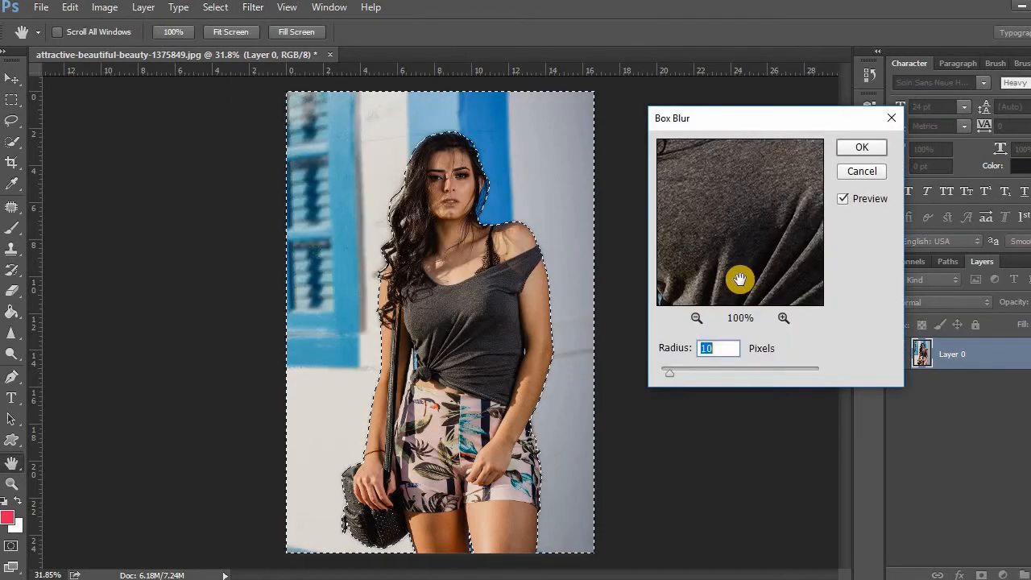
pyautogui.moveTo(707, 371)
pyautogui.mouseDown()
pyautogui.moveTo(675, 369)
pyautogui.moveTo(688, 370)
pyautogui.mouseUp()
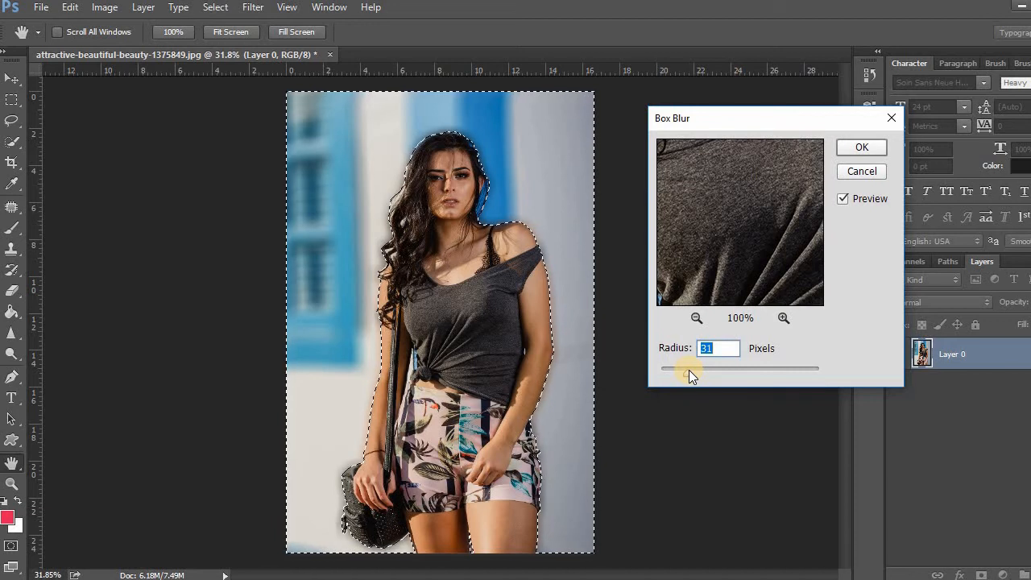
pyautogui.click(862, 148)
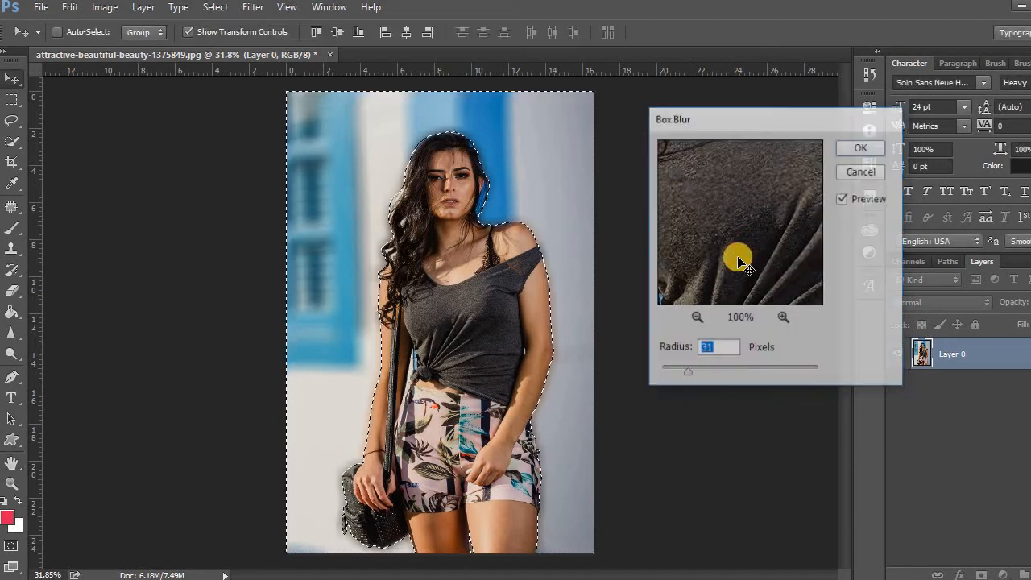
pyautogui.press('ctrl')
pyautogui.hotkey('ctrl', 'd')
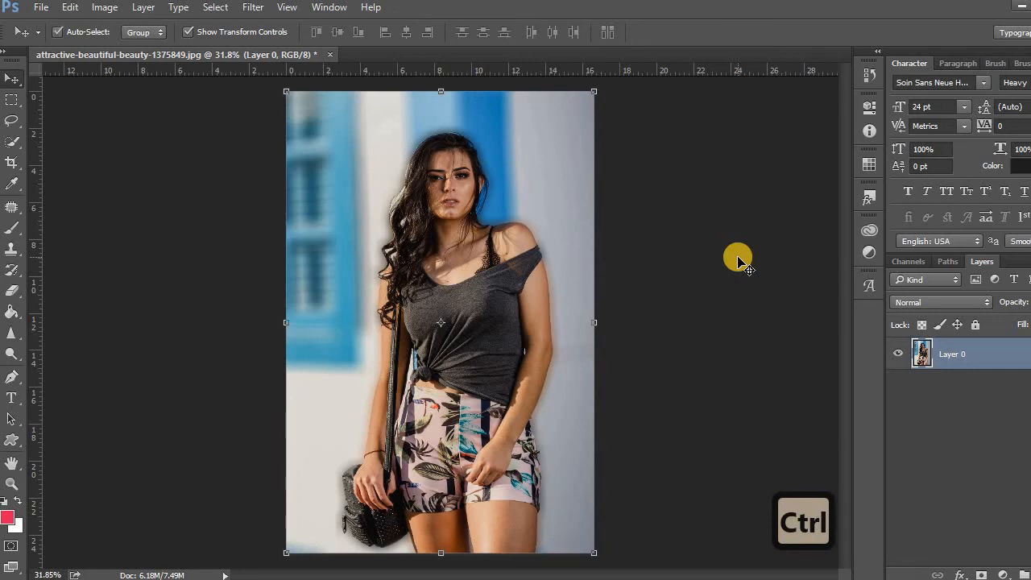
# Undo the deselection and the Box Blur on the background
pyautogui.hotkey('ctrl', 'z')
pyautogui.hotkey('ctrl', 'z')
pyautogui.press('ctrl')
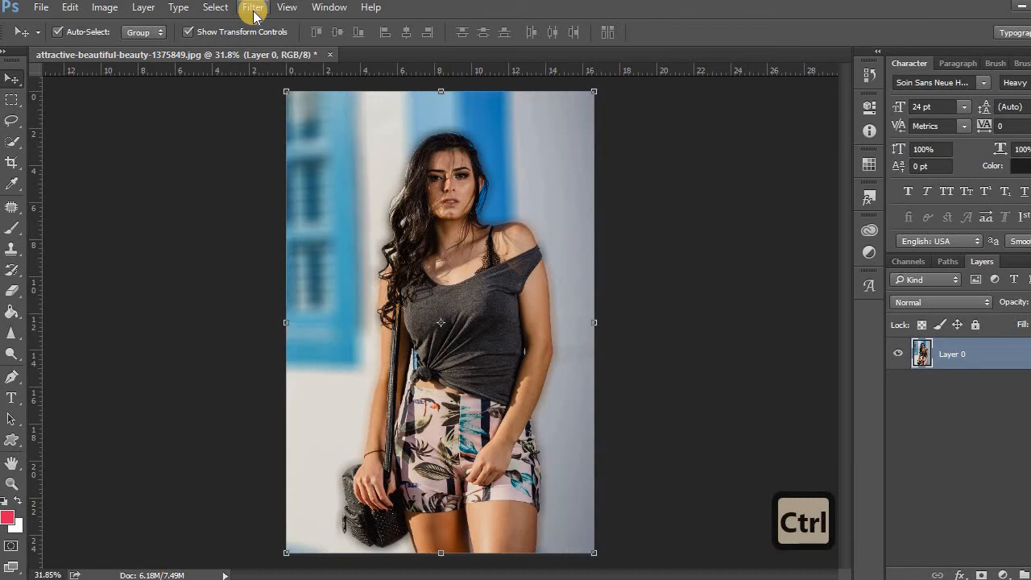
pyautogui.hotkey('ctrl', 'alt', 'z')
pyautogui.hotkey('ctrl', 'alt', 'z')
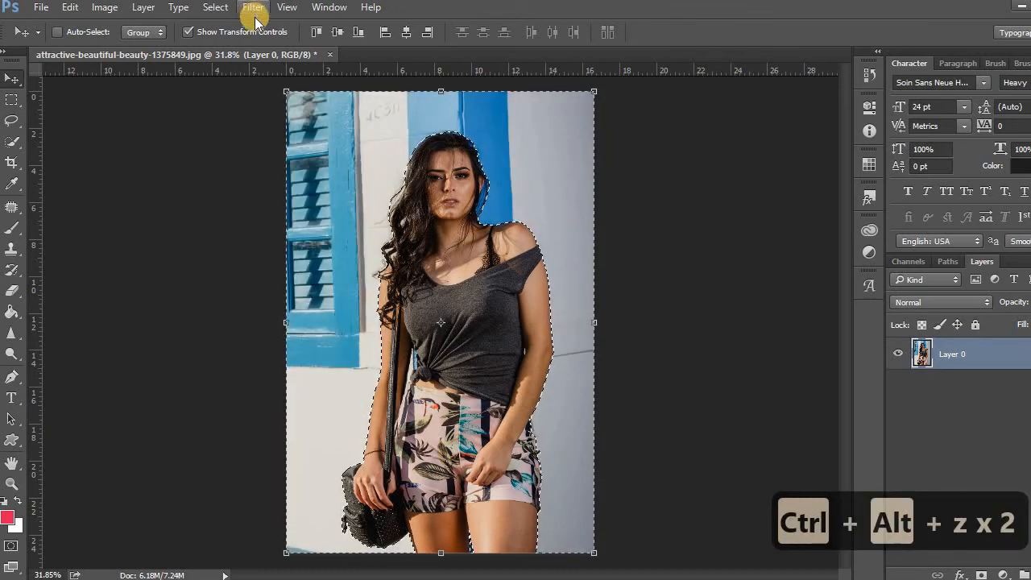
# Apply a Gaussian Blur with a radius of 9.6 pixels to the selected background
pyautogui.click(254, 9)
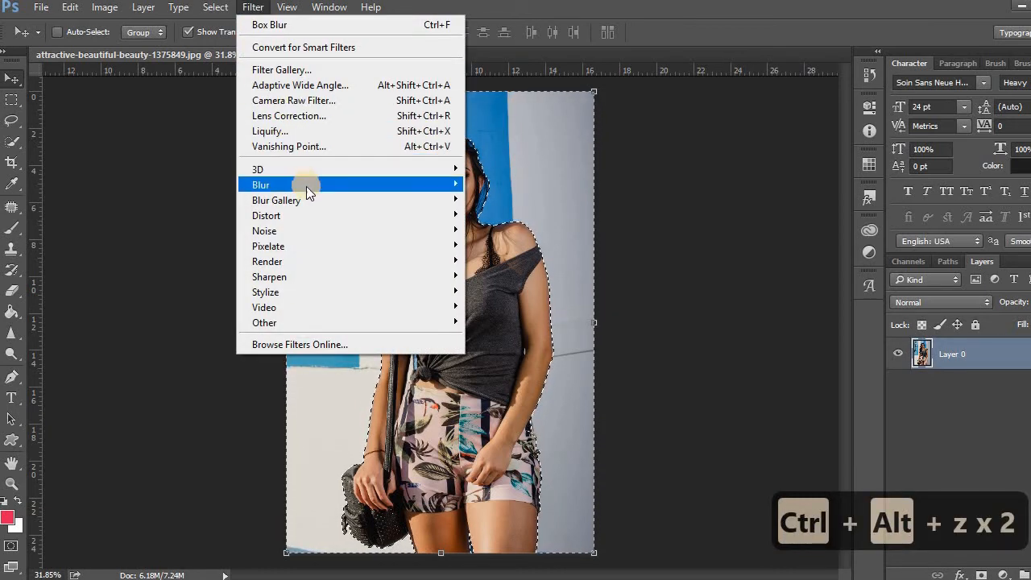
pyautogui.moveTo(460, 186)
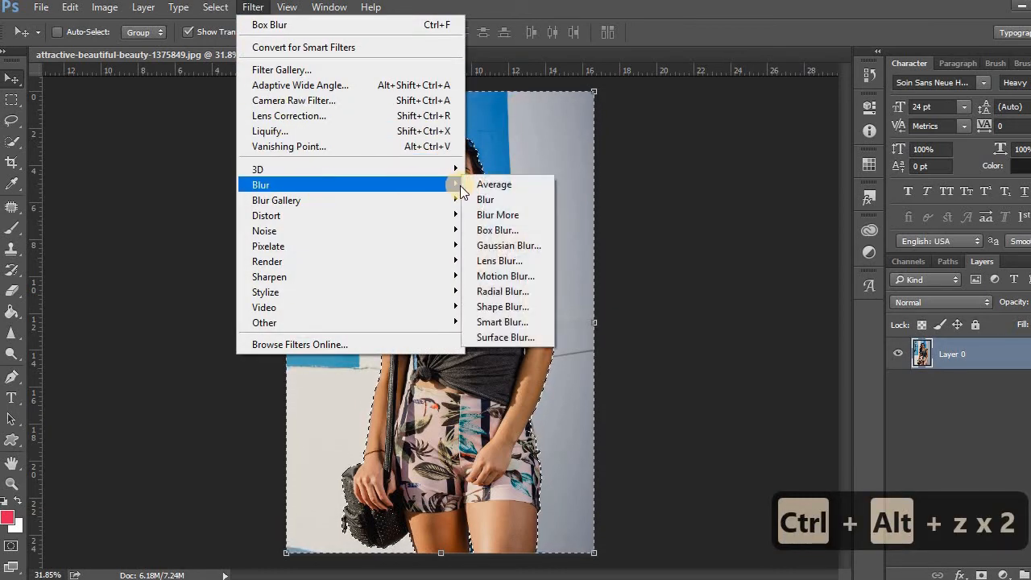
pyautogui.click(509, 246)
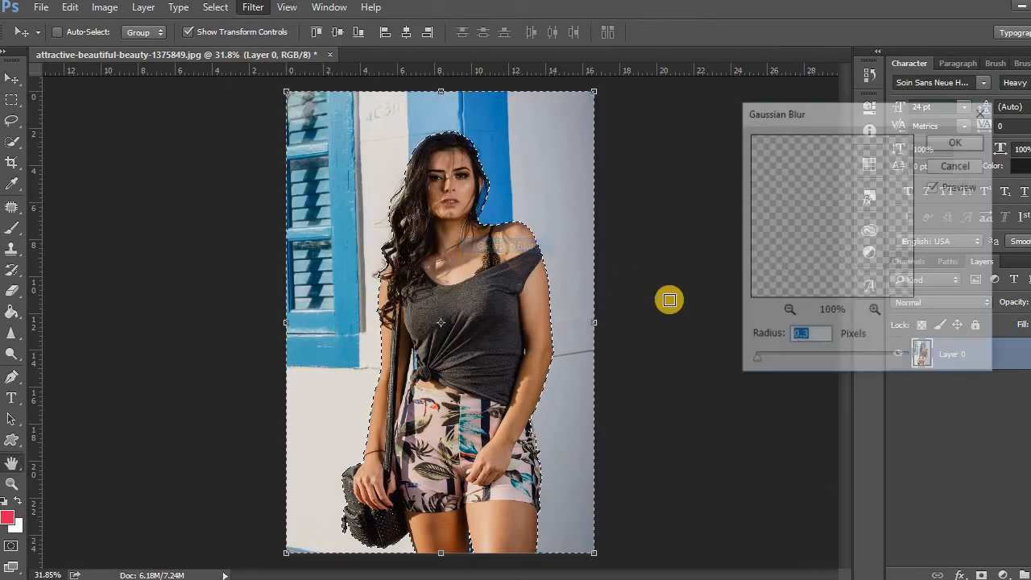
pyautogui.moveTo(762, 358); pyautogui.dragTo(830, 356)
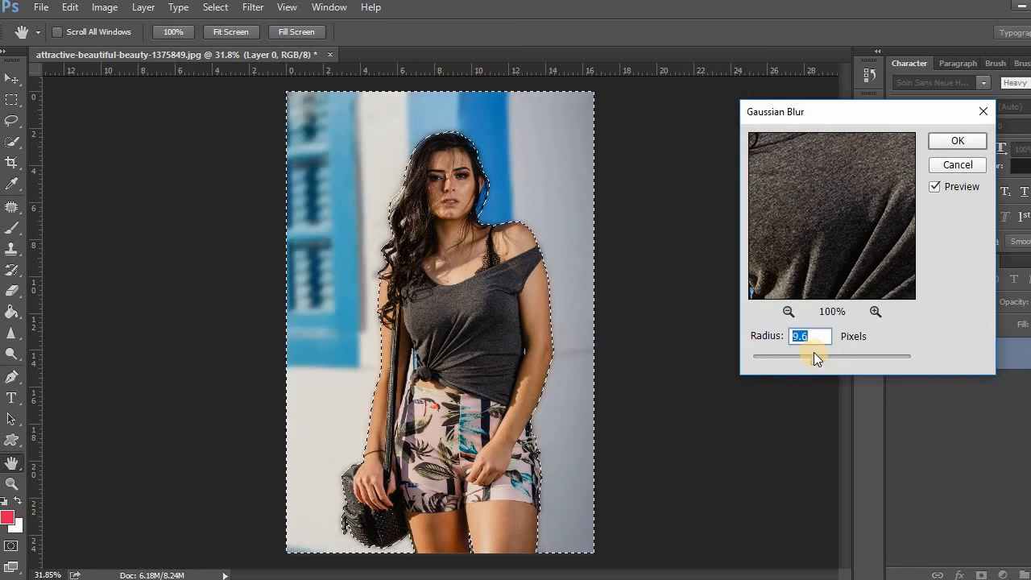
pyautogui.click(962, 141)
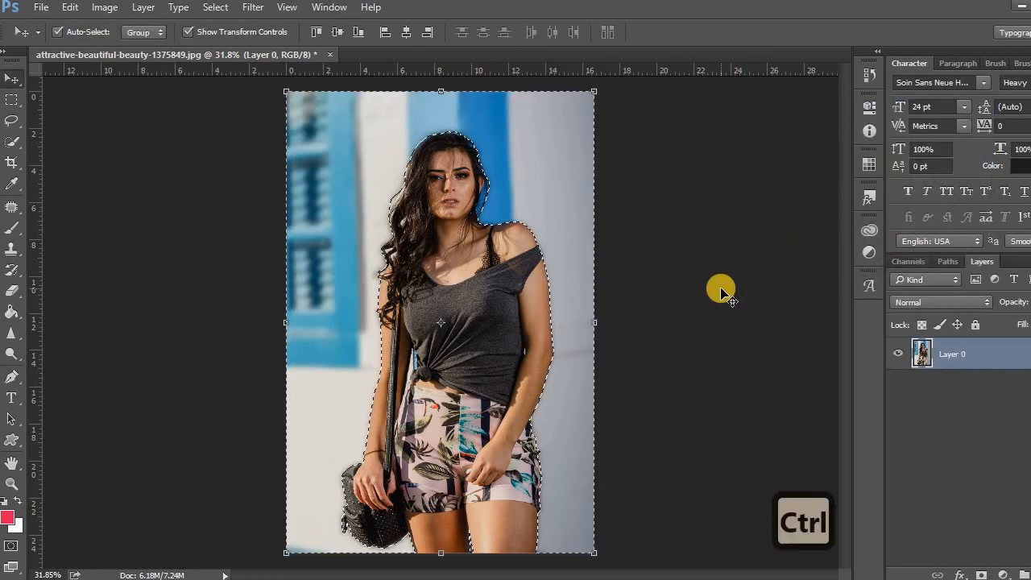
# Clear the selection to inspect the blurred photo, and undo both the deselection and the Gaussian Blur
pyautogui.hotkey('ctrl', 'd')
pyautogui.scroll(-1, 529, 257)
pyautogui.scroll(-1, 528, 256)
pyautogui.scroll(2, 527, 256)
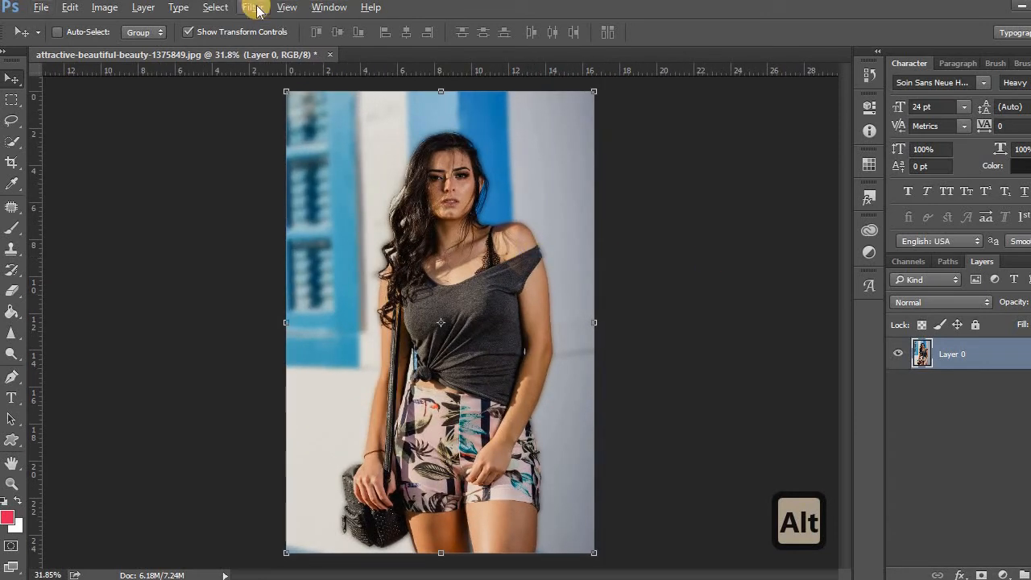
pyautogui.hotkey('ctrl', 'alt', 'z')
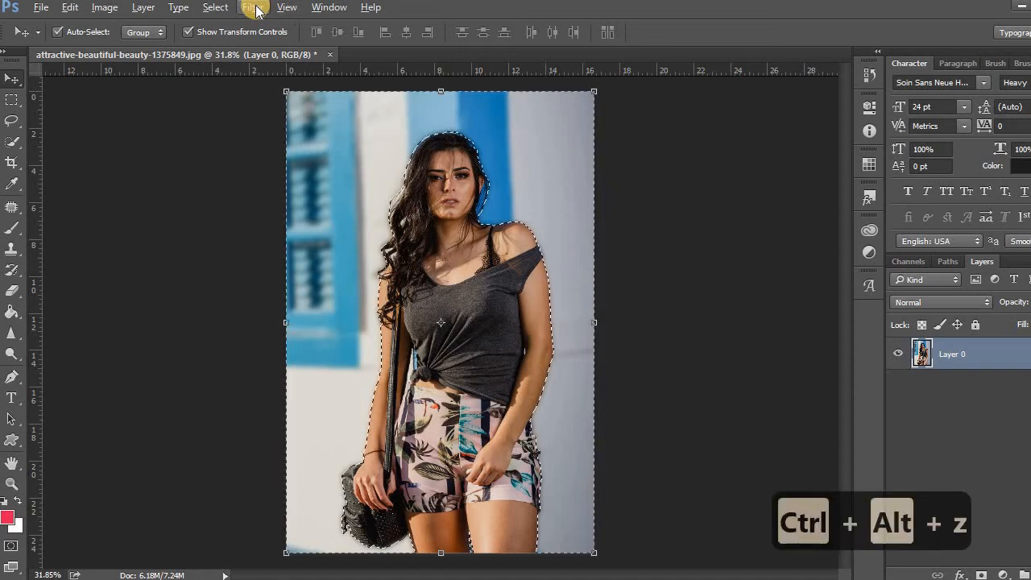
# Try a Lens Blur on the selected background with a larger radius and slightly raised blade curvature, and cancel it
pyautogui.click(256, 12)
pyautogui.moveTo(322, 185)
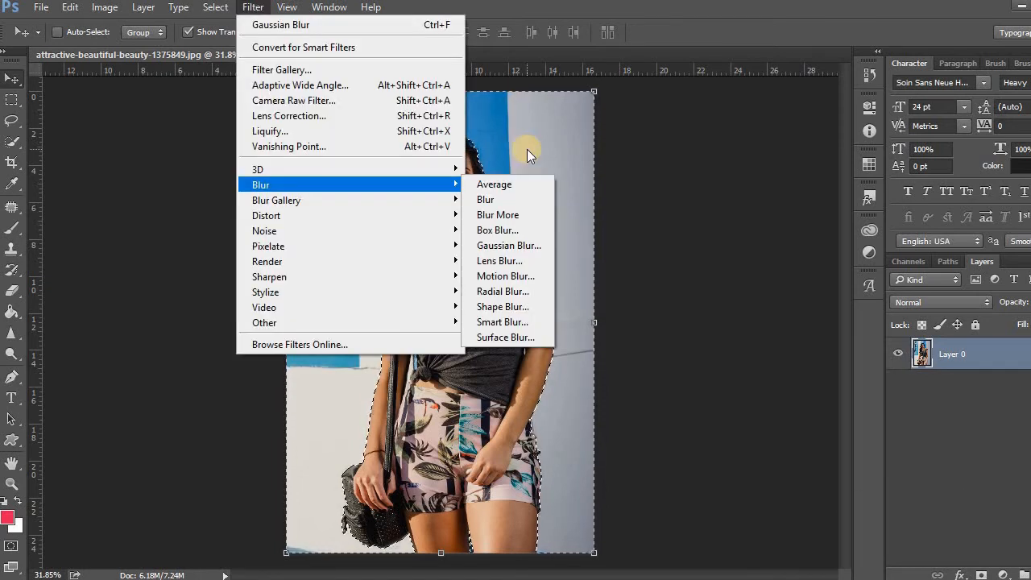
pyautogui.click(524, 262)
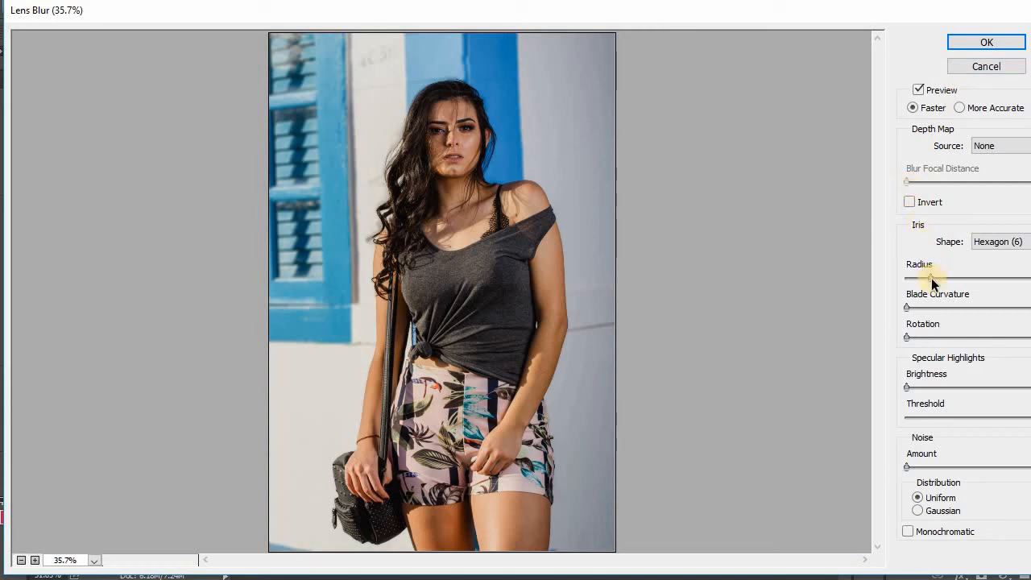
pyautogui.moveTo(931, 278); pyautogui.dragTo(955, 281)
pyautogui.moveTo(932, 276); pyautogui.dragTo(966, 280)
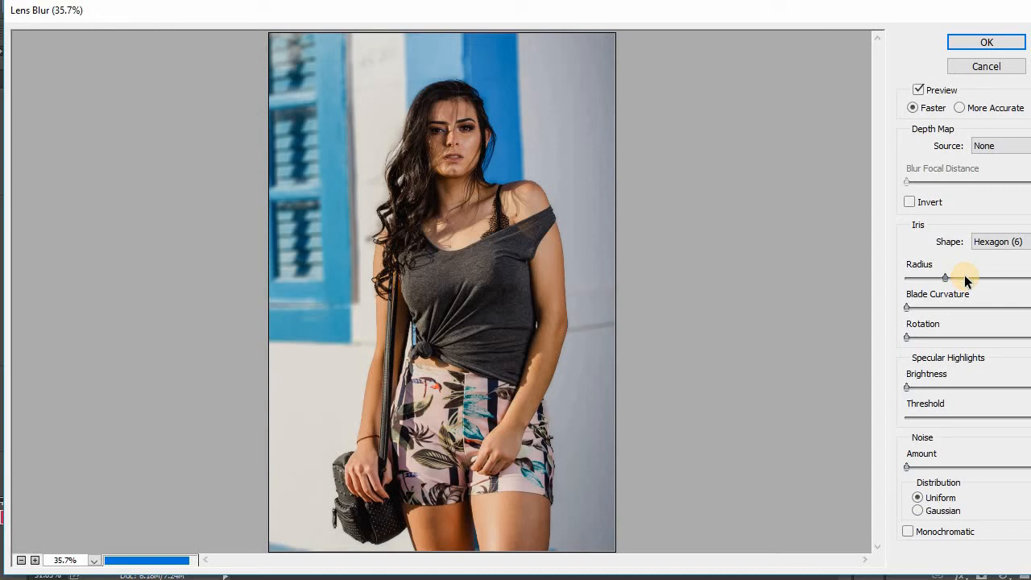
pyautogui.moveTo(908, 309); pyautogui.dragTo(910, 308)
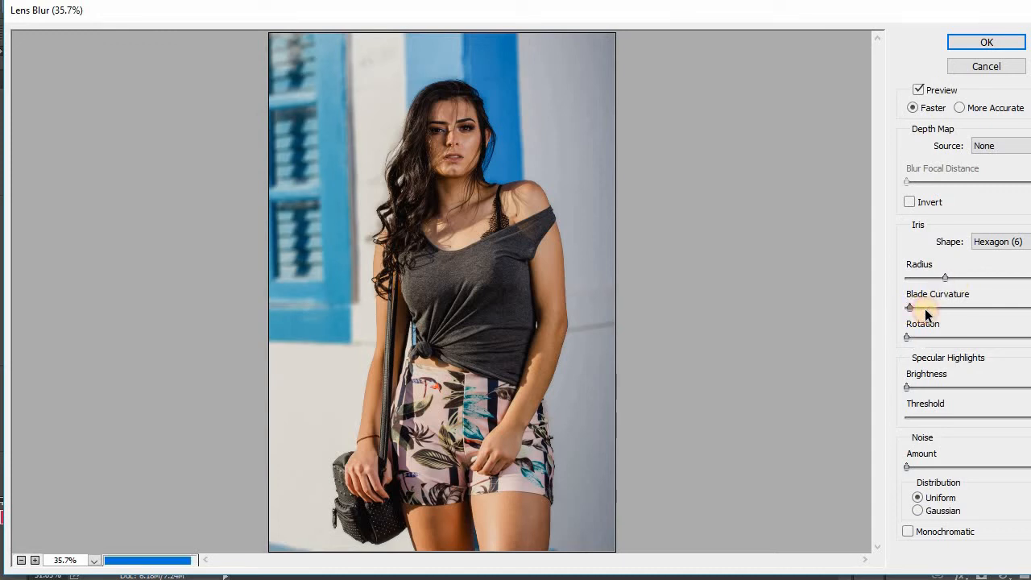
pyautogui.click(986, 67)
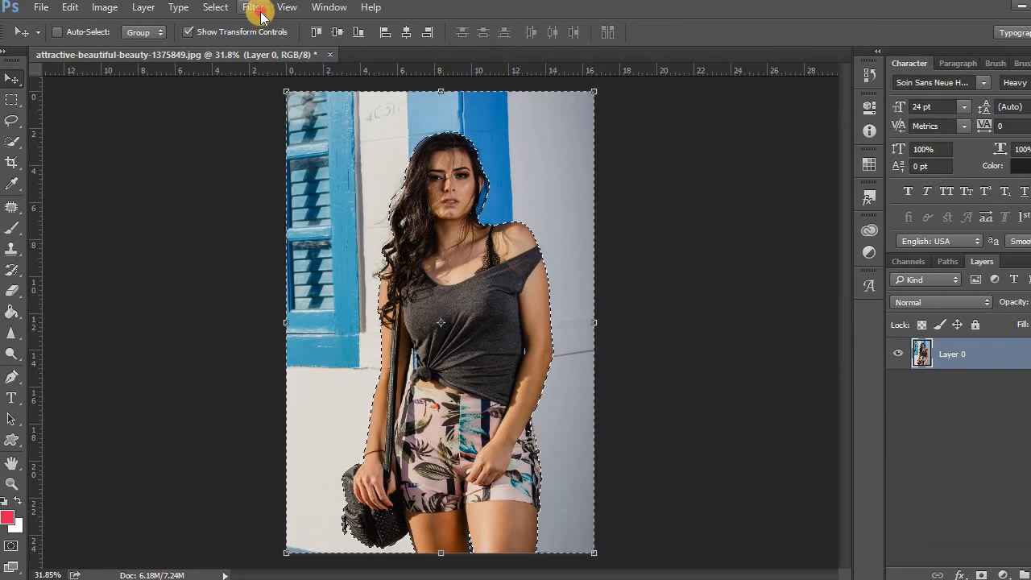
pyautogui.click(259, 9)
pyautogui.moveTo(334, 195)
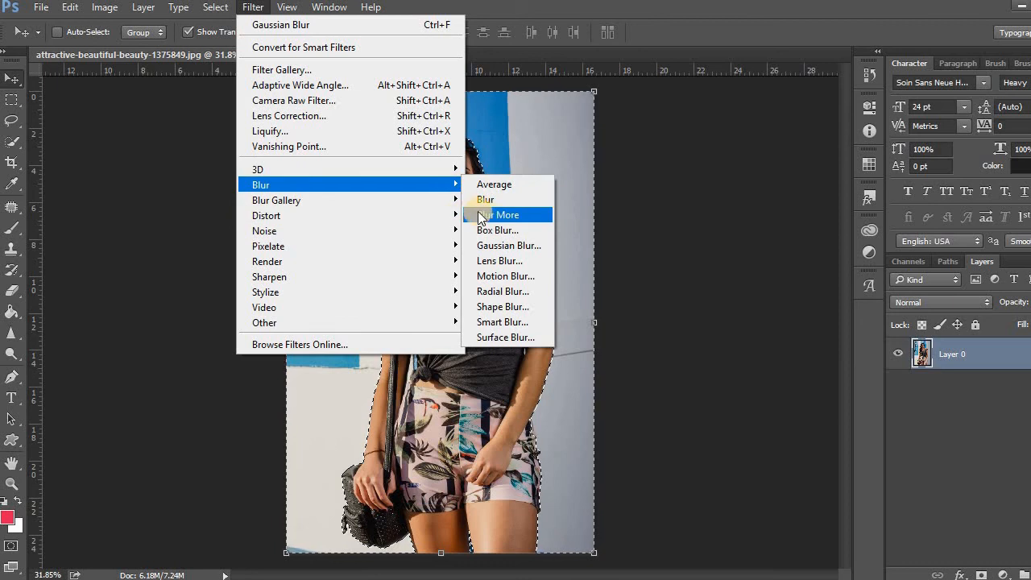
pyautogui.moveTo(408, 181)
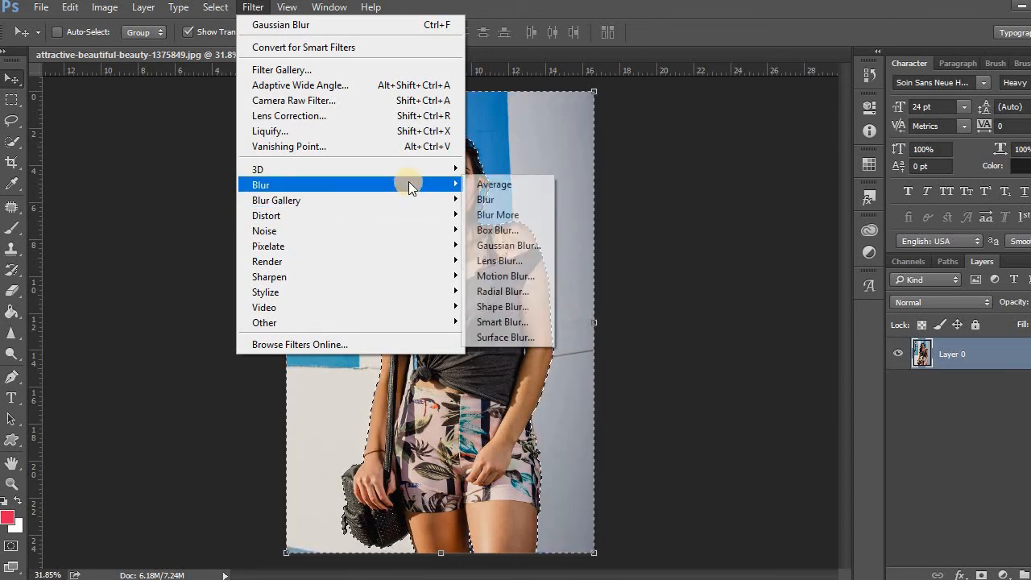
# Apply a Surface Blur with a radius of 14 pixels and a threshold of 104 levels to the selected background, and clear the selection
pyautogui.click(512, 337)
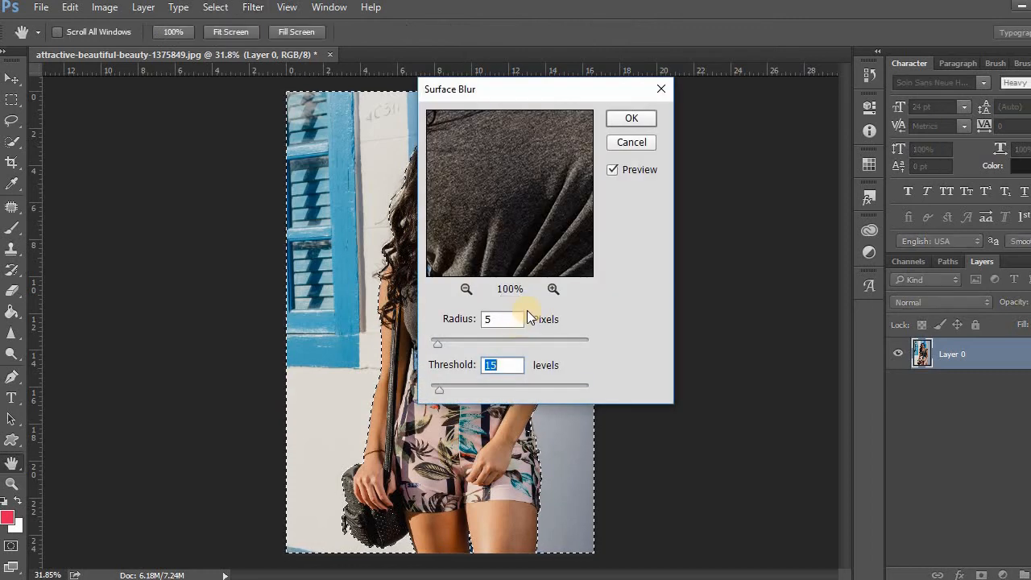
pyautogui.moveTo(562, 88); pyautogui.dragTo(728, 91)
pyautogui.click(658, 343)
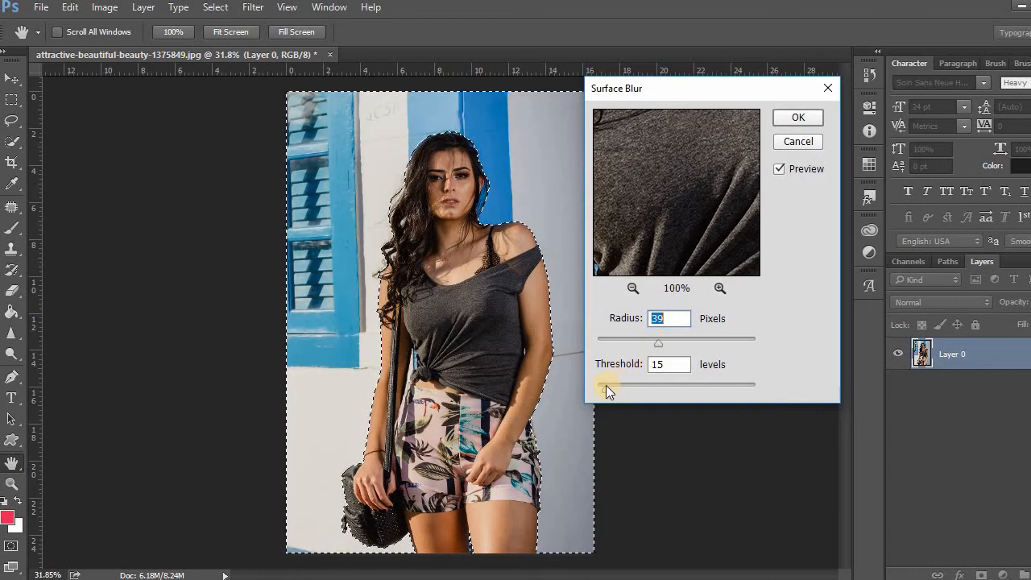
pyautogui.moveTo(606, 385); pyautogui.dragTo(650, 389)
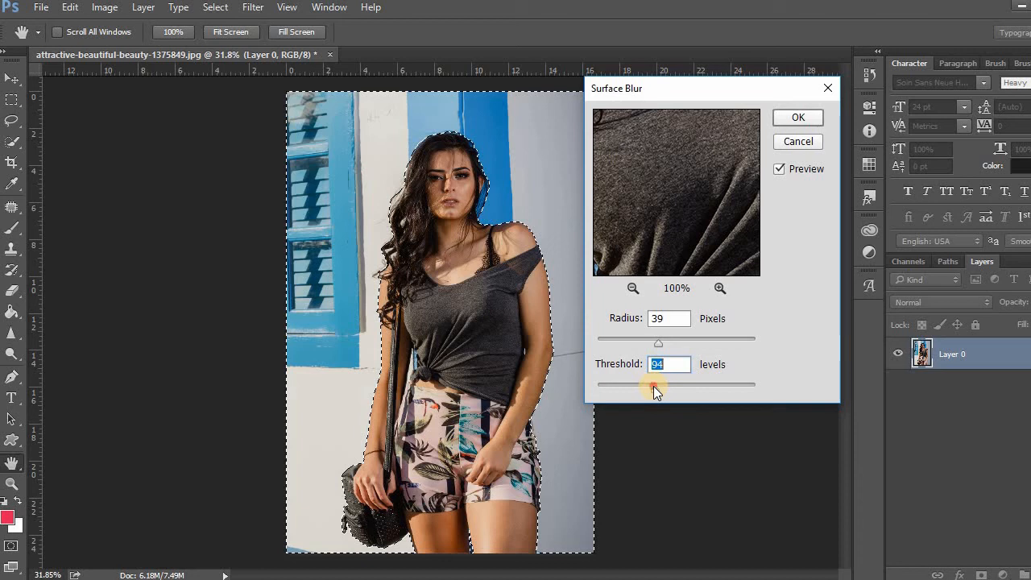
pyautogui.click(695, 385)
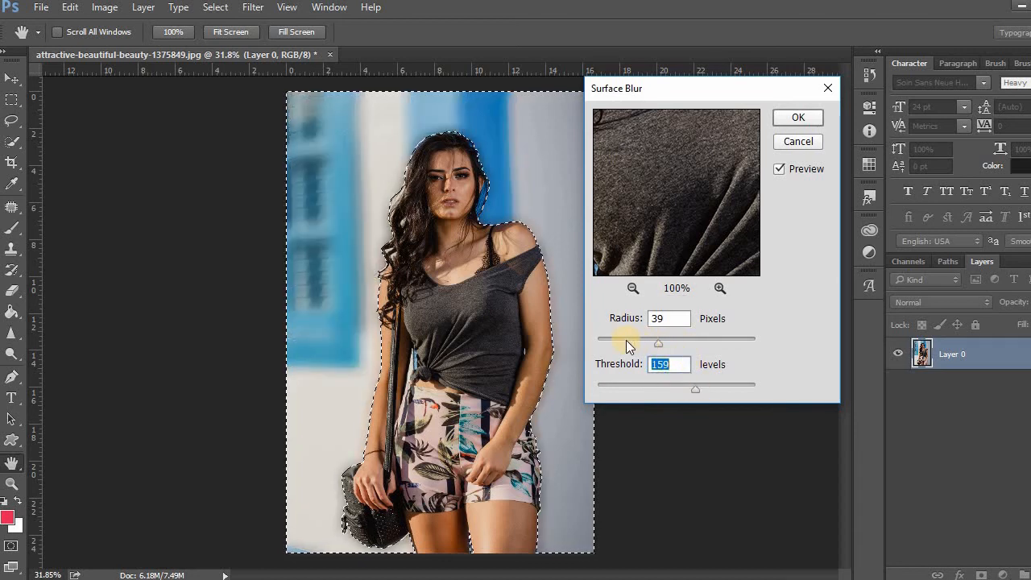
pyautogui.moveTo(694, 389); pyautogui.dragTo(670, 388)
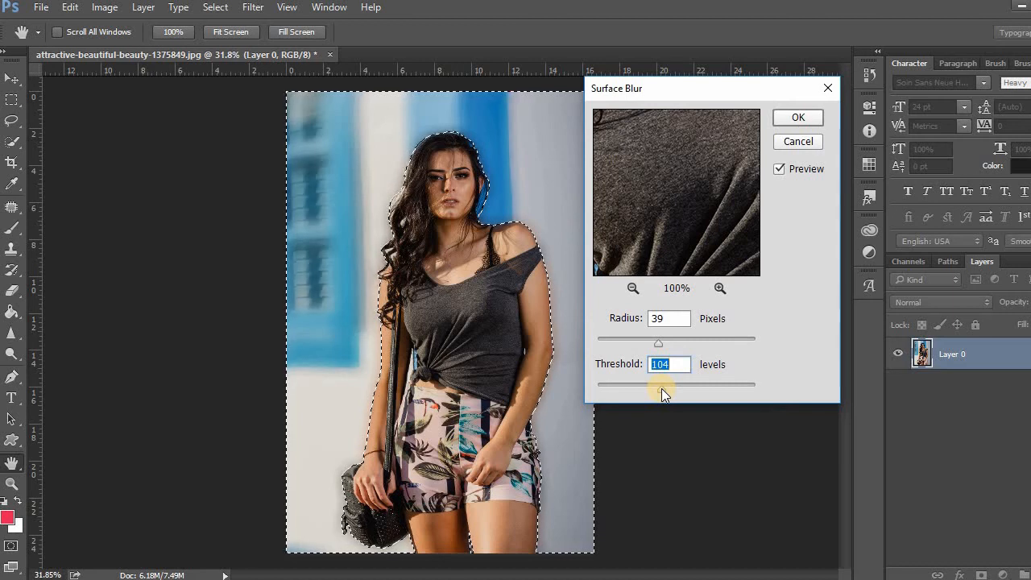
pyautogui.click(649, 364)
pyautogui.moveTo(658, 343); pyautogui.dragTo(618, 345)
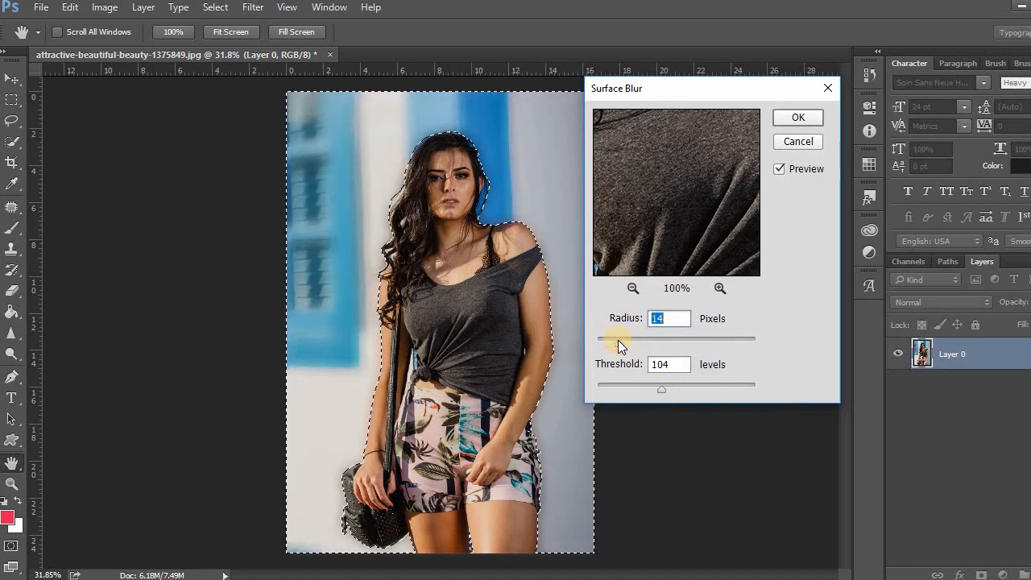
pyautogui.click(781, 121)
pyautogui.press('ctrl')
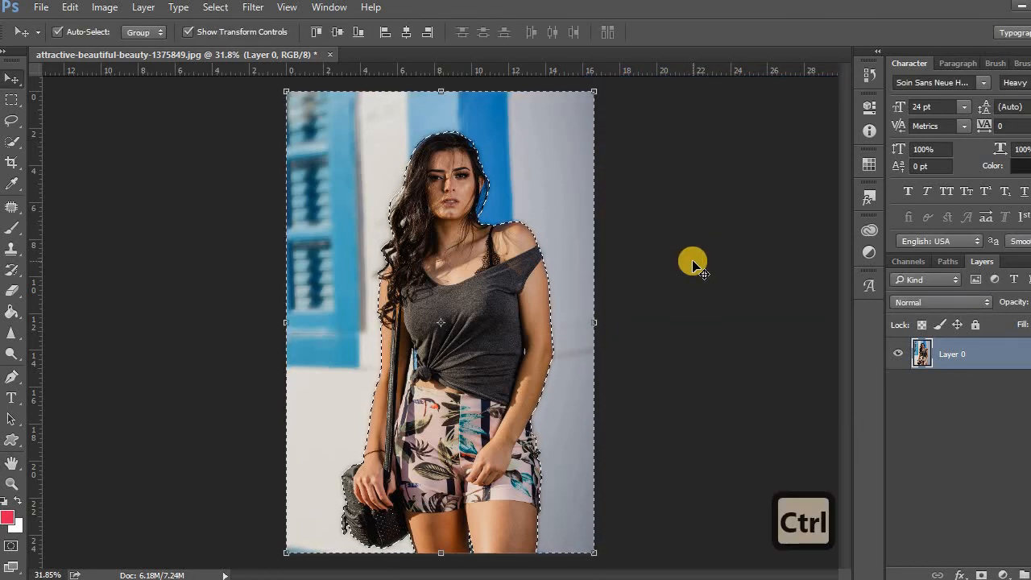
pyautogui.hotkey('ctrl', 'd')
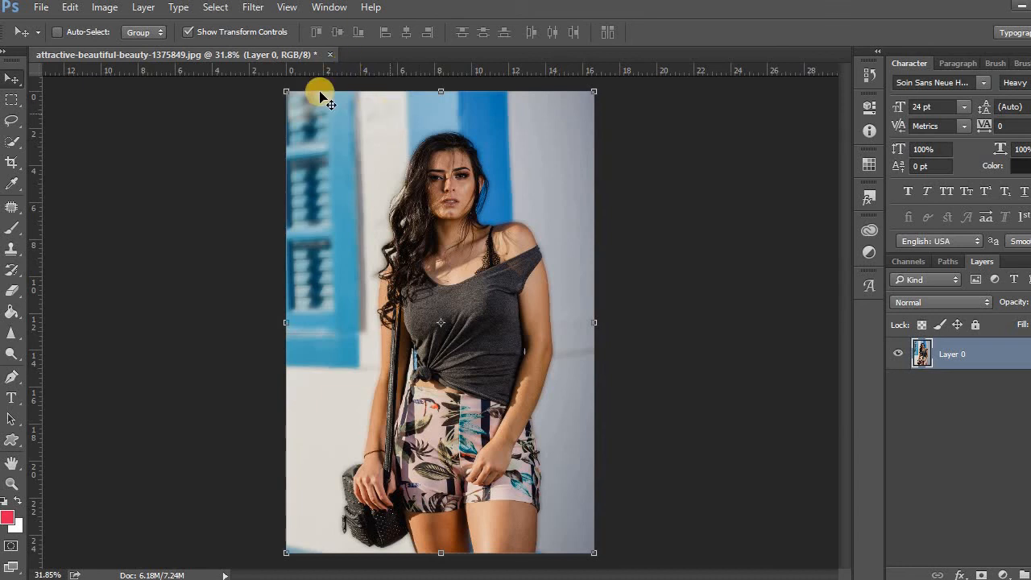
pyautogui.click(254, 8)
pyautogui.moveTo(330, 201)
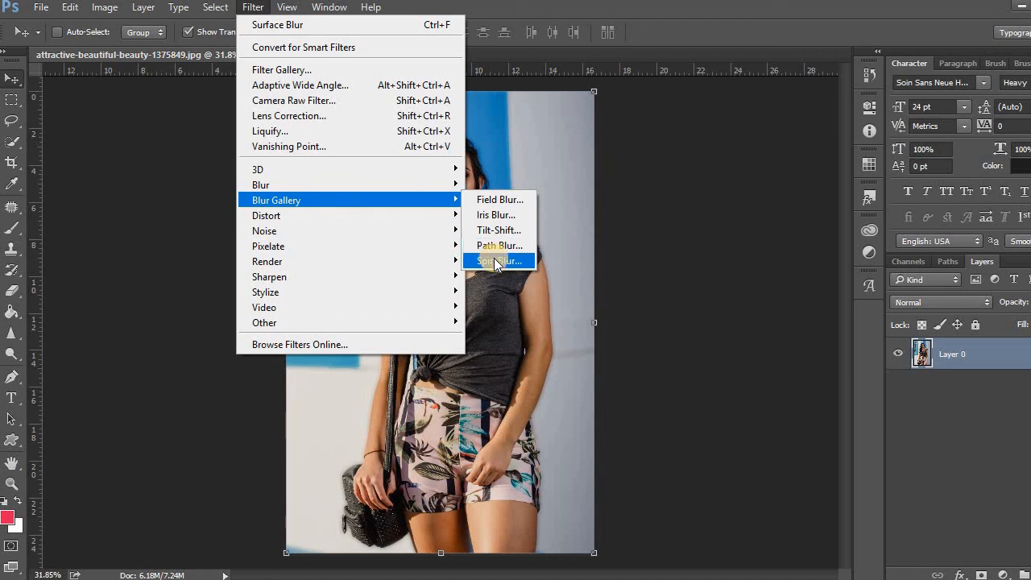
pyautogui.moveTo(437, 184)
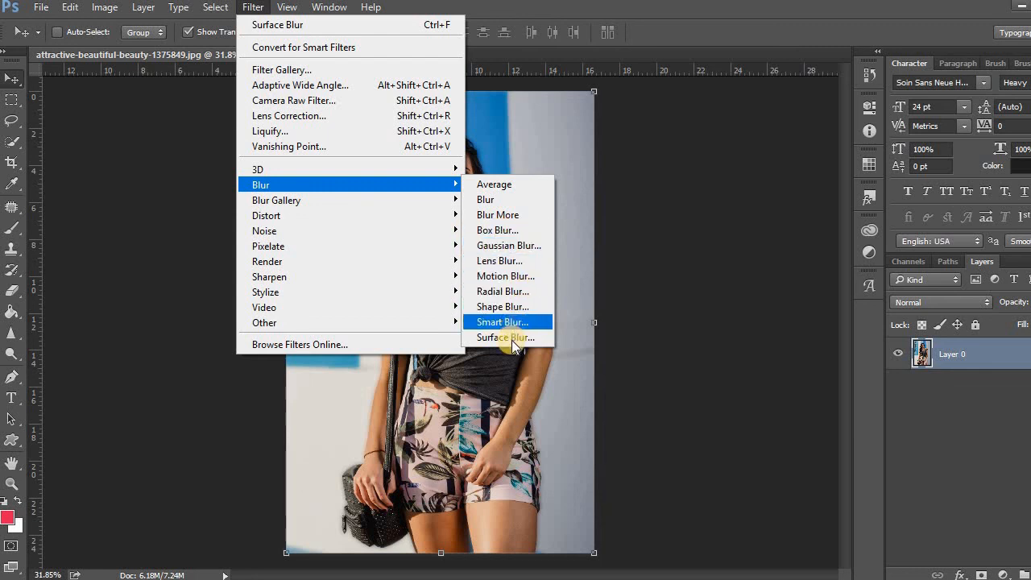
pyautogui.click(656, 346)
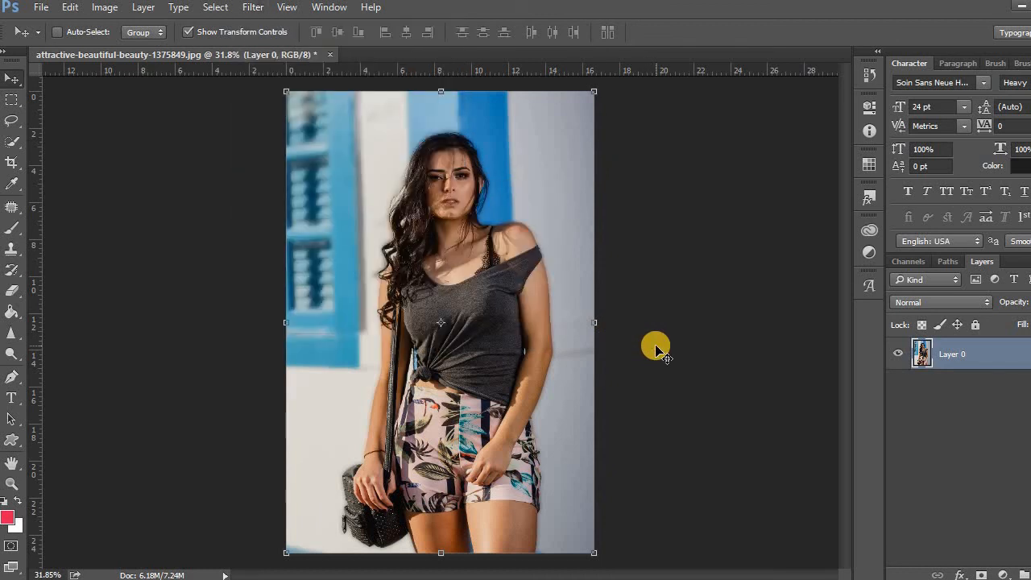